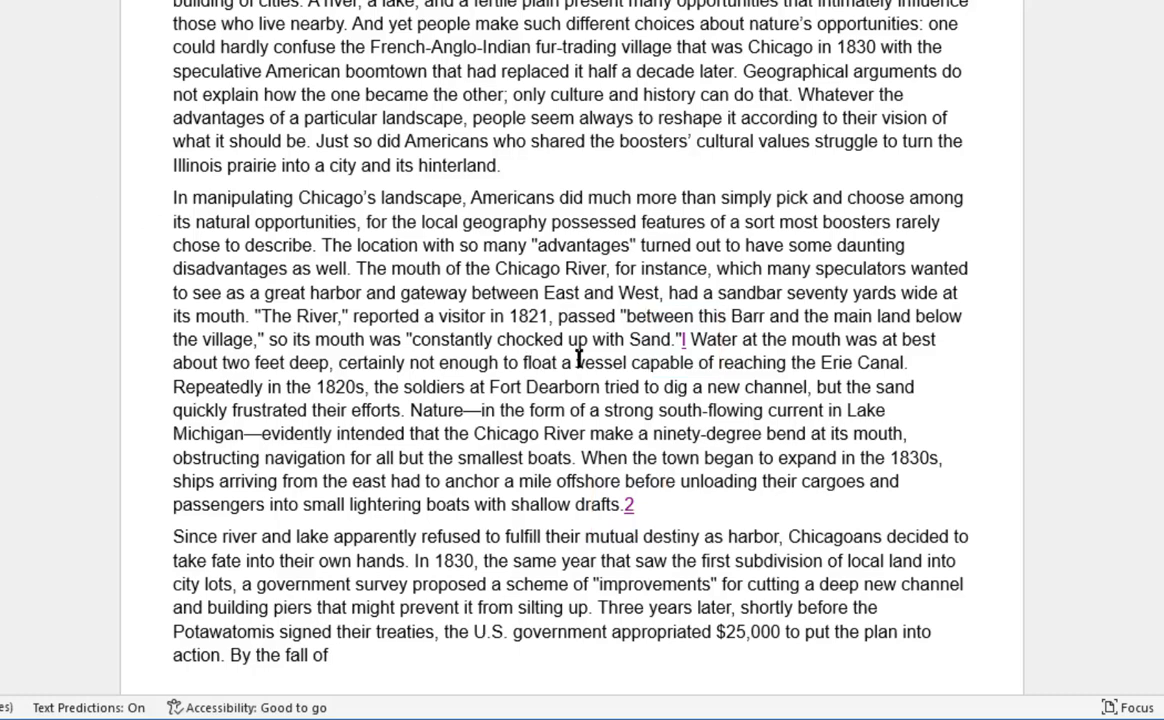
Try to follow the hyperlink on note reference 1 in the second paragraph, reviewing its target path and allowing the location to open
ctrl+click(684, 342)
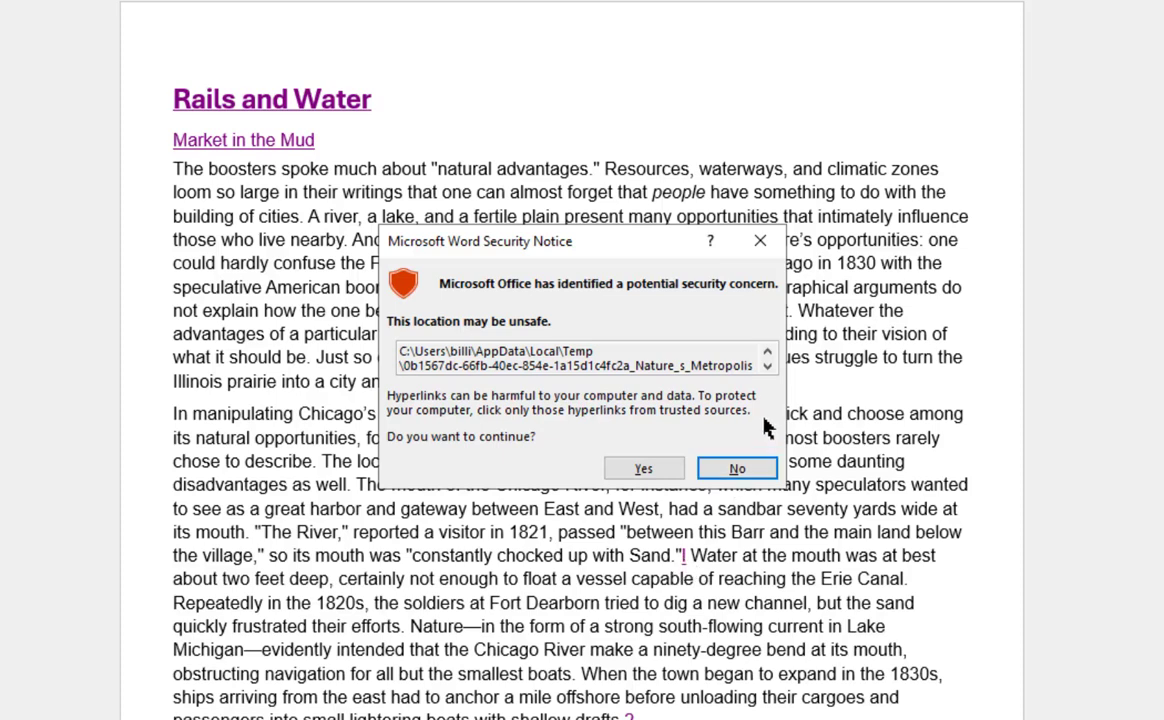
click(767, 366)
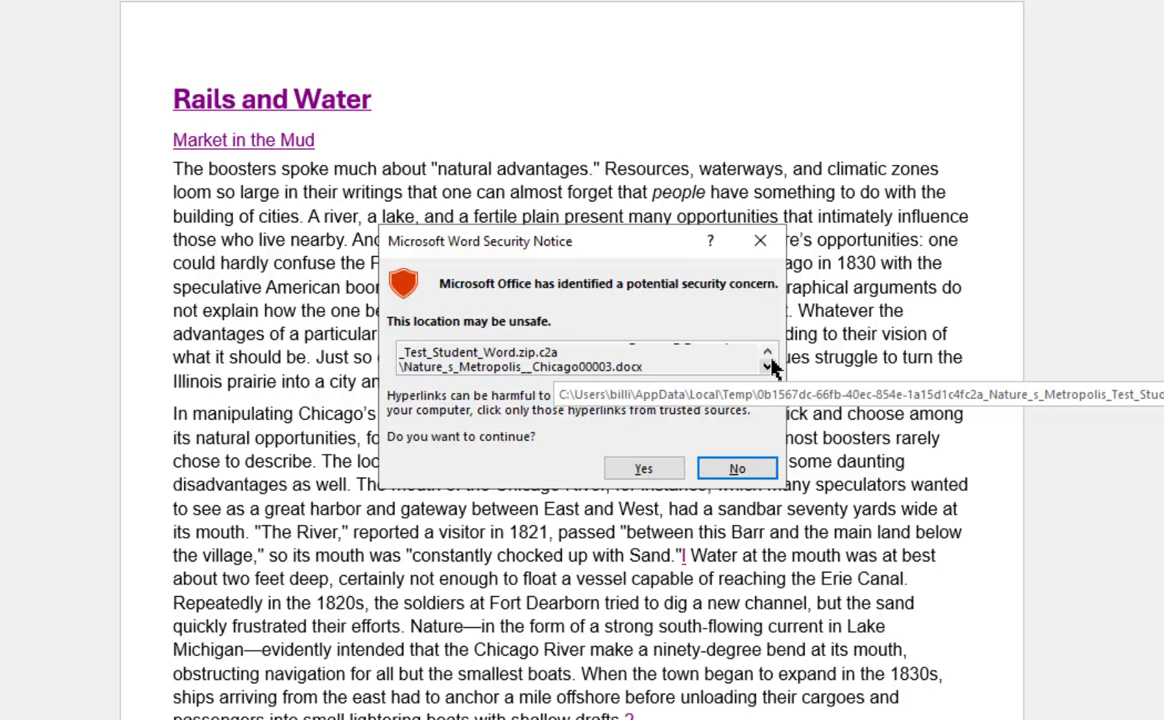
click(641, 470)
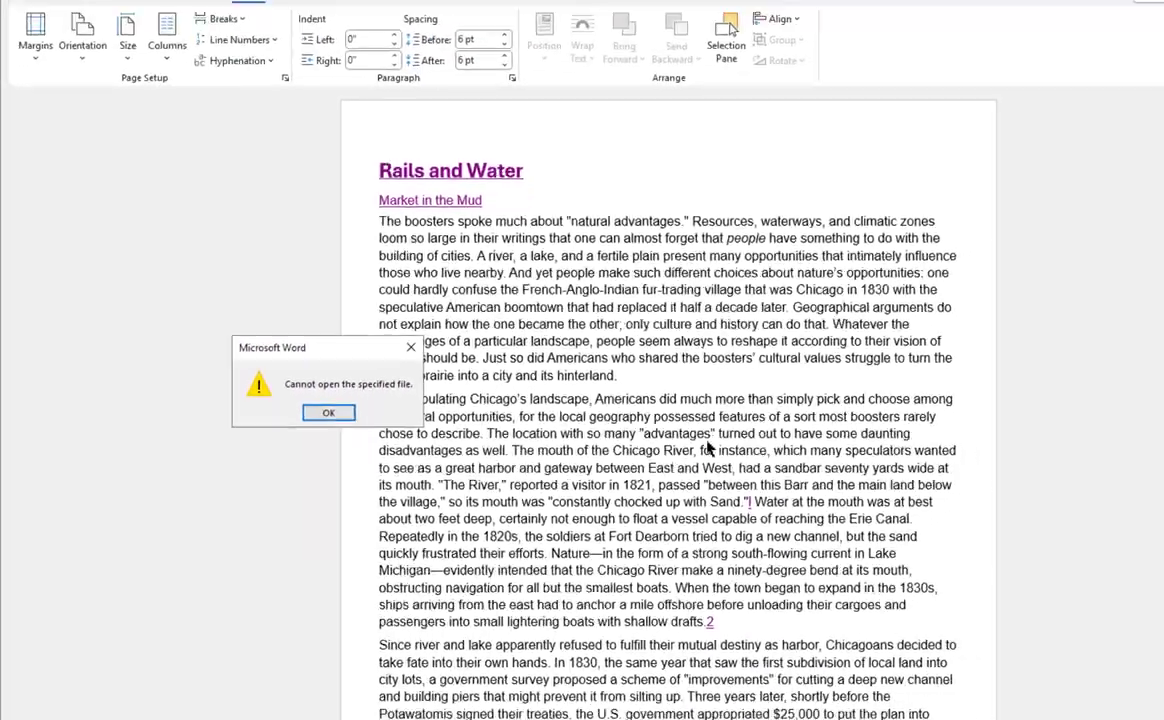
key(Return)
Show the document's heading navigation and add a bookmark named n1 at the start of note 1 in the Notes section
key(ctrl+f)
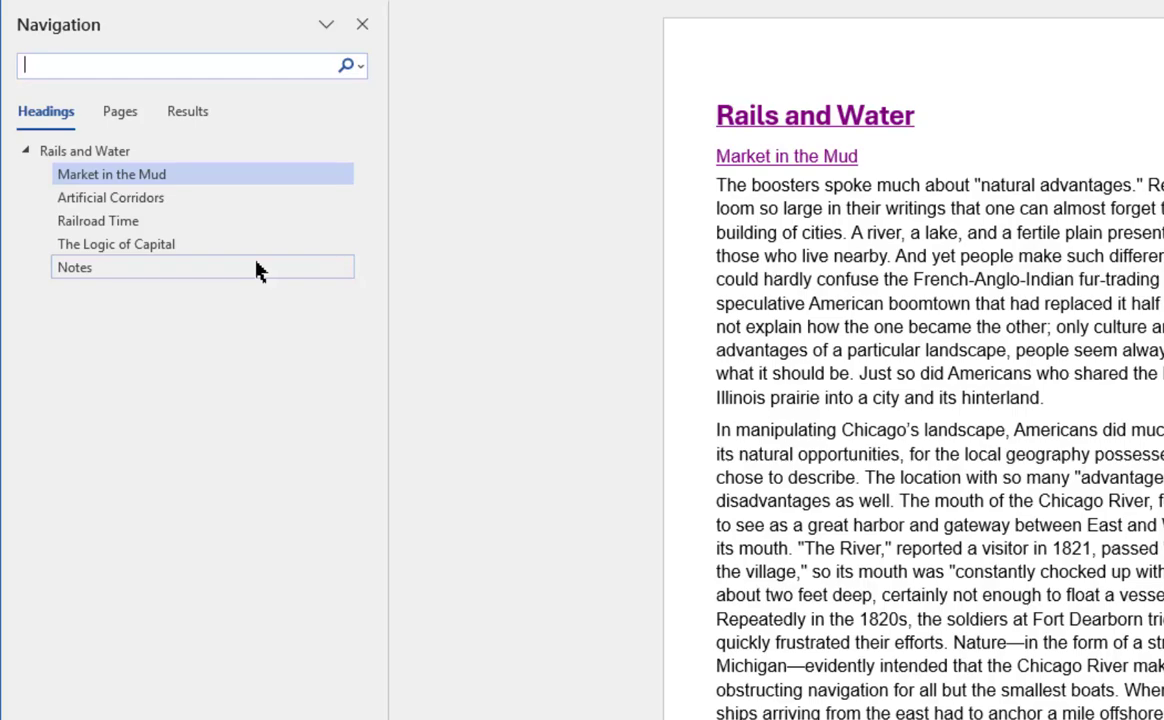
click(257, 268)
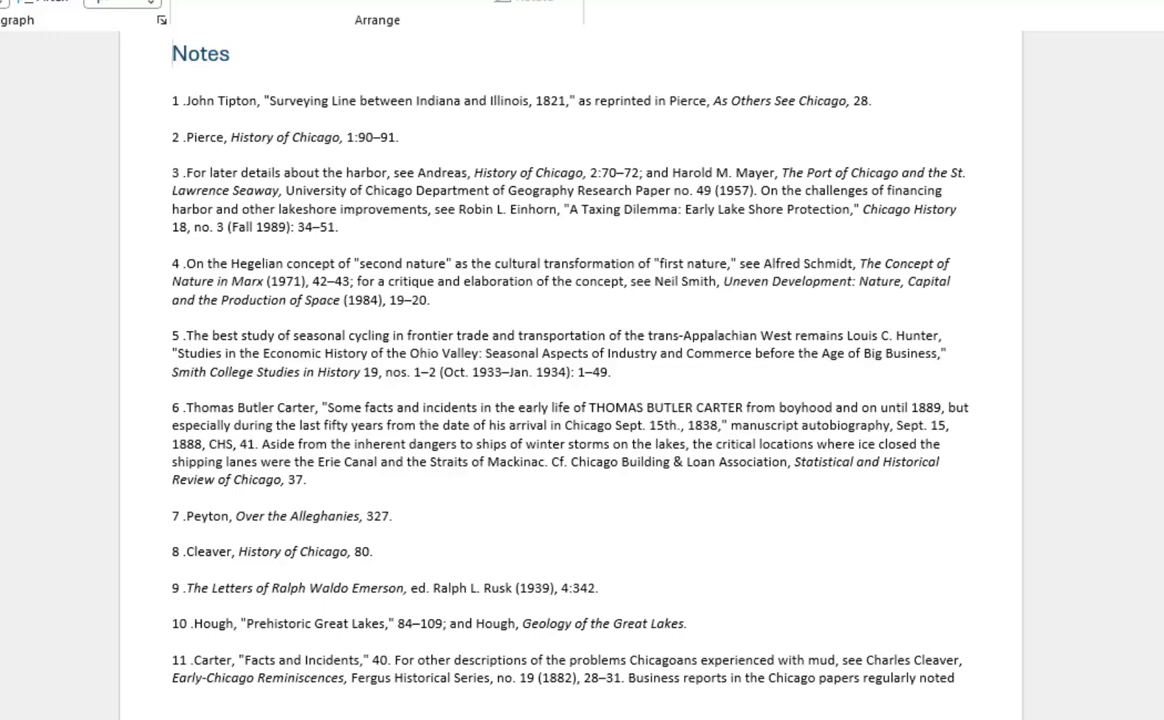
key(ctrl+End)
scroll(953, 412, up, 6)
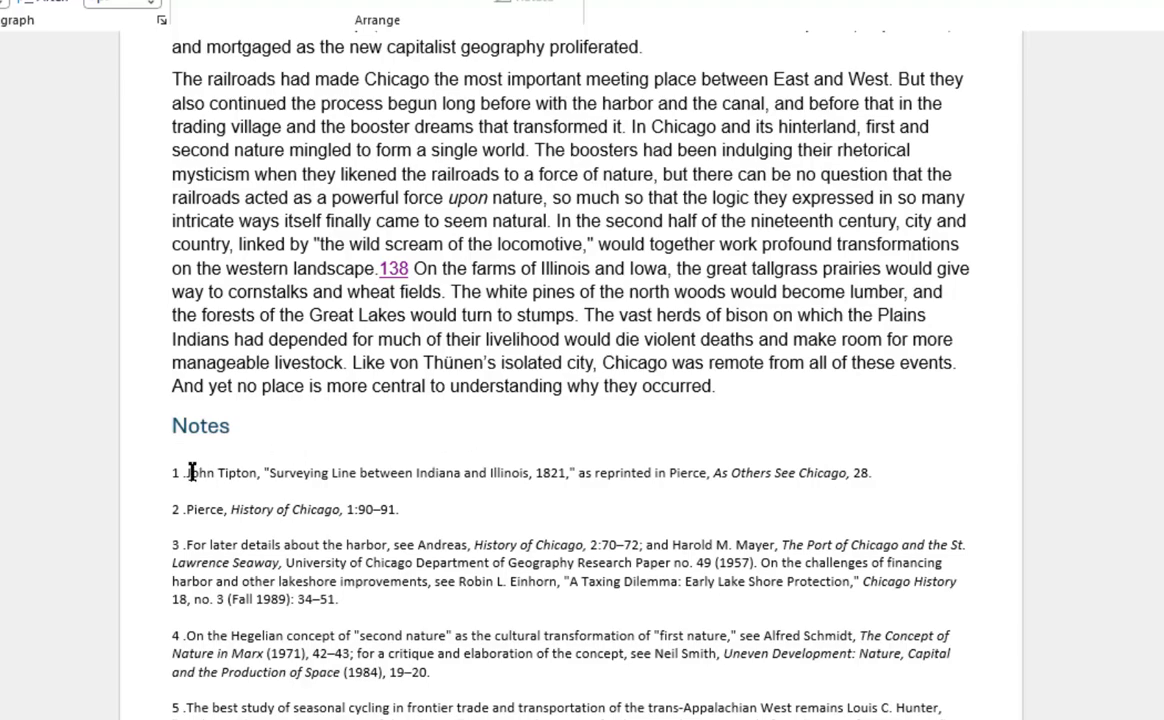
click(162, 476)
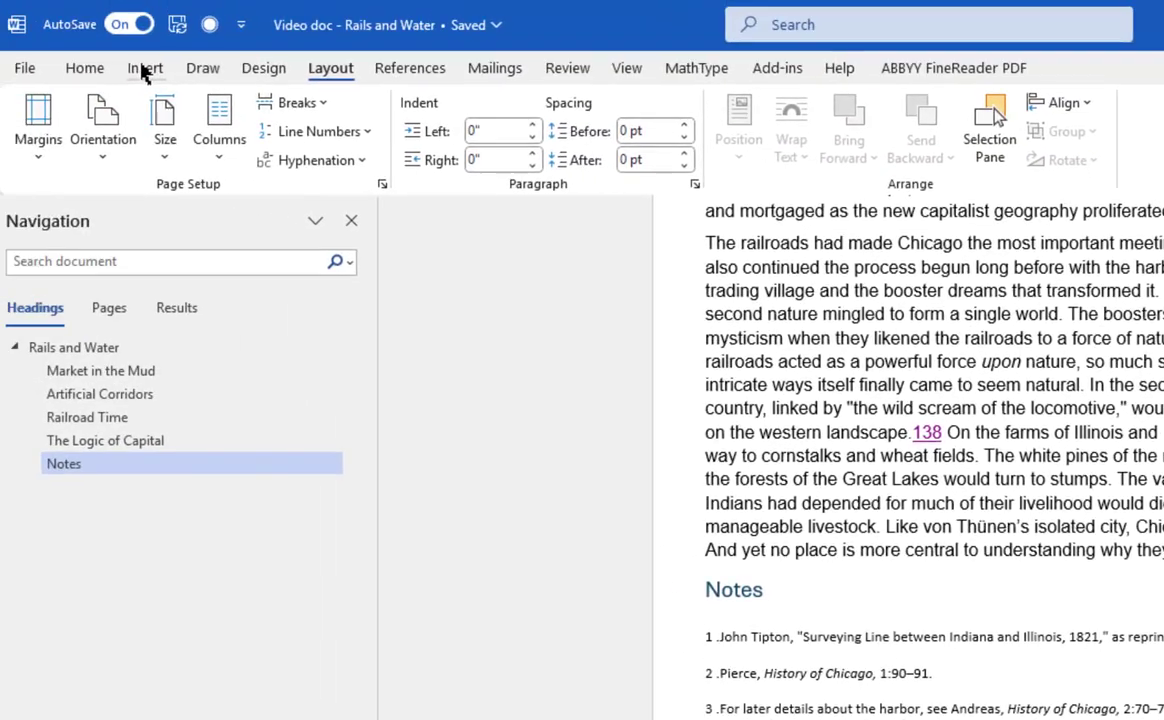
click(150, 70)
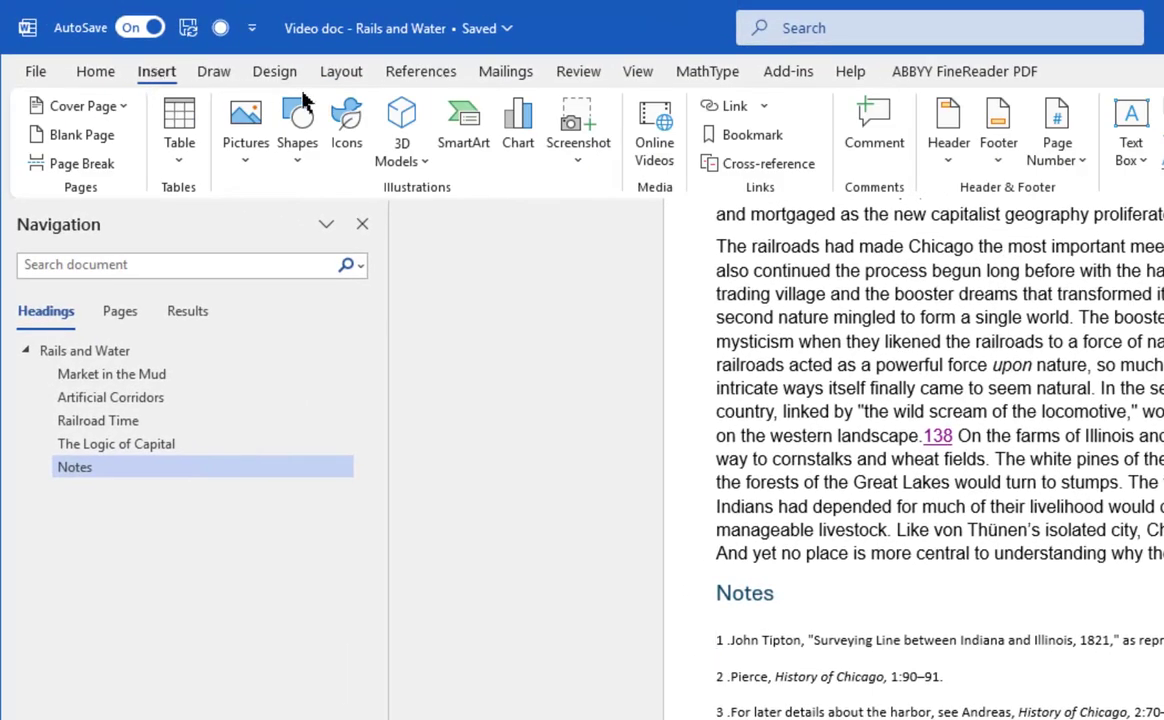
click(707, 133)
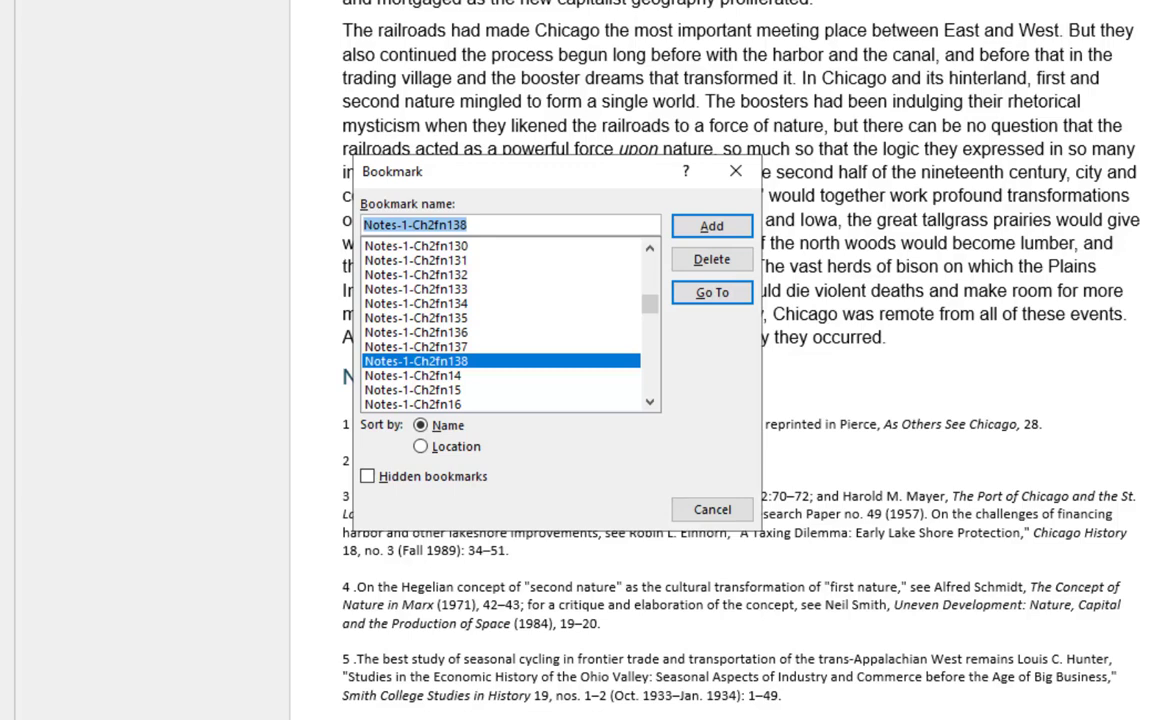
text(n1)
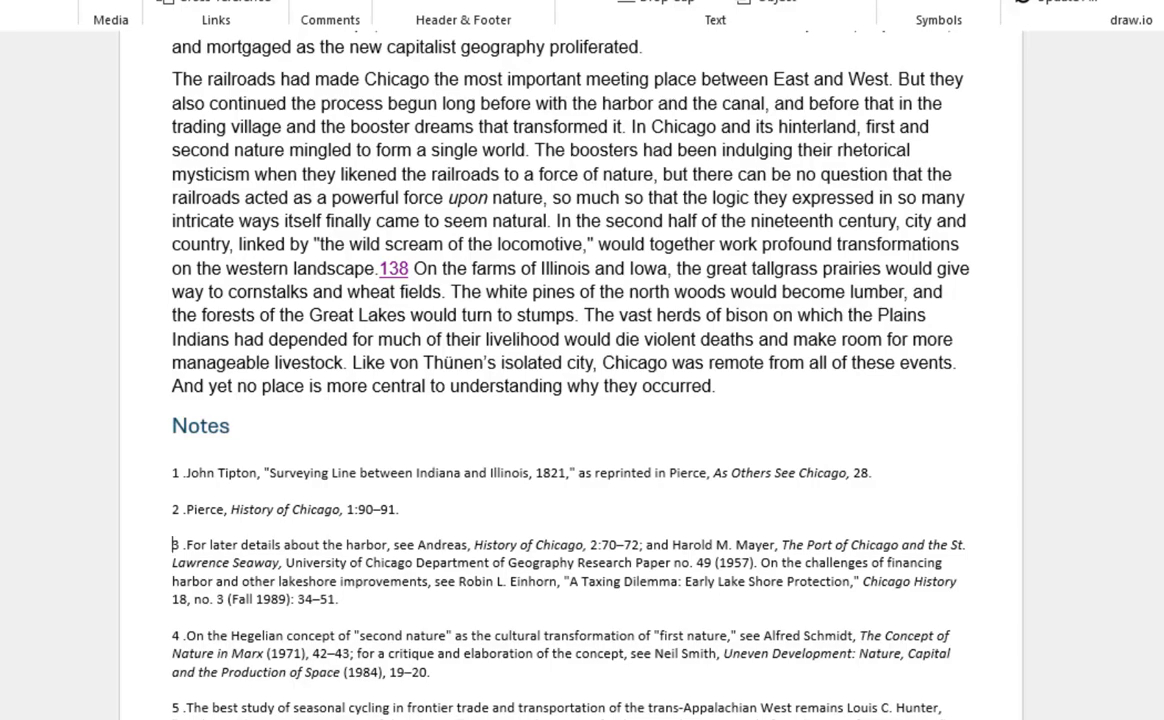
Change the hyperlink on note reference 2 to the n2 bookmark in this document, and follow it to test it
key(ctrl+Home)
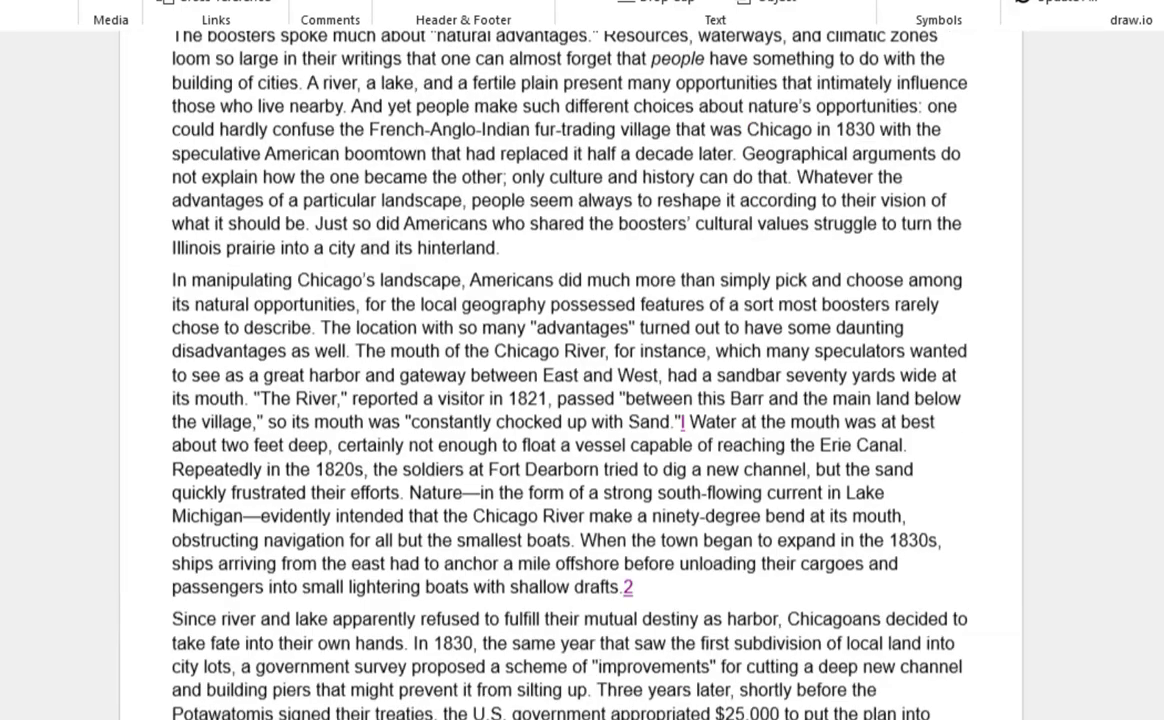
scroll(652, 505, down, 4)
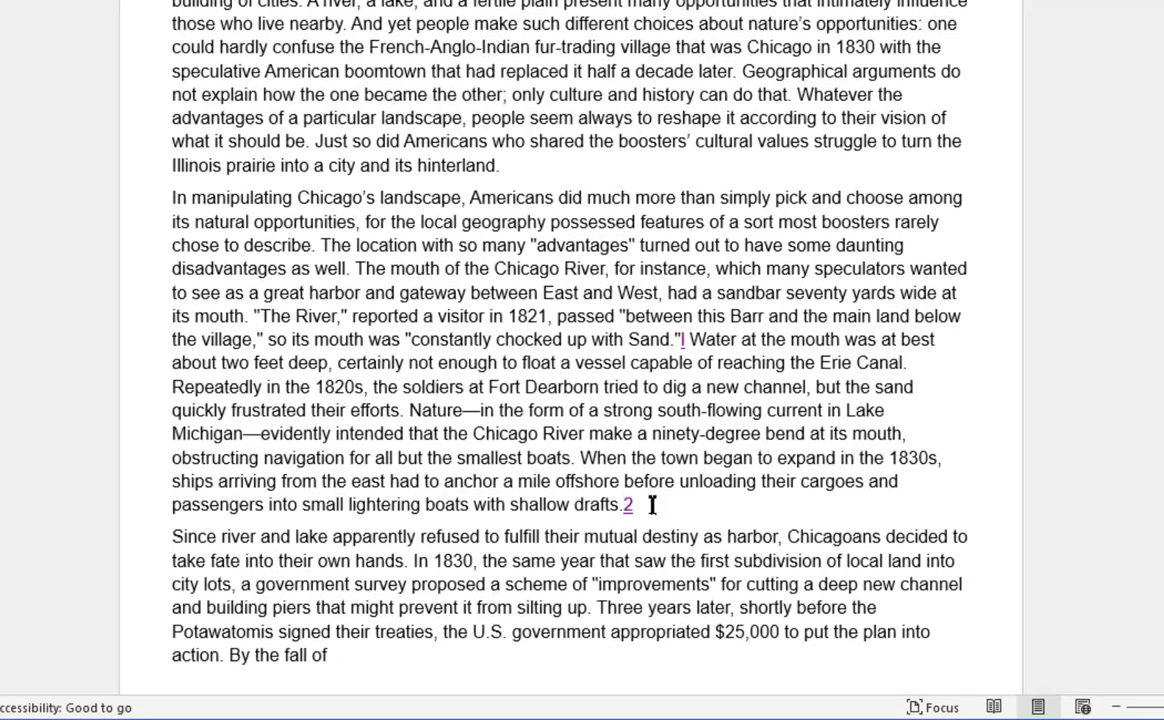
key(ctrl+k)
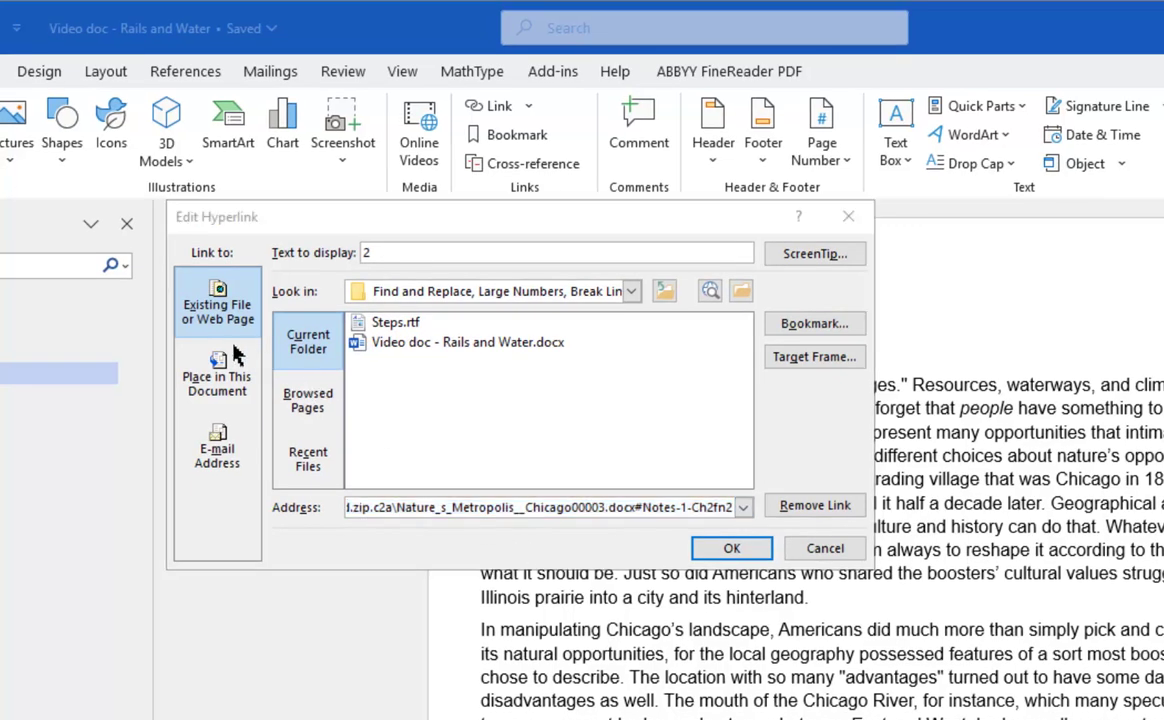
click(227, 345)
click(227, 352)
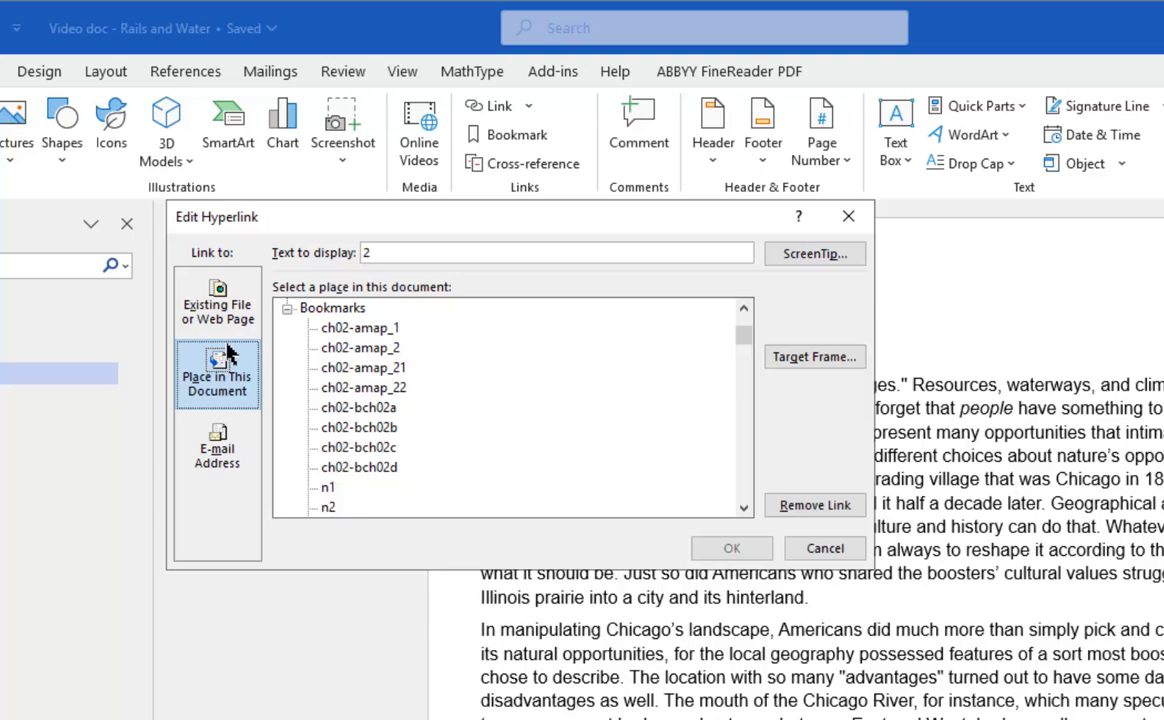
click(287, 309)
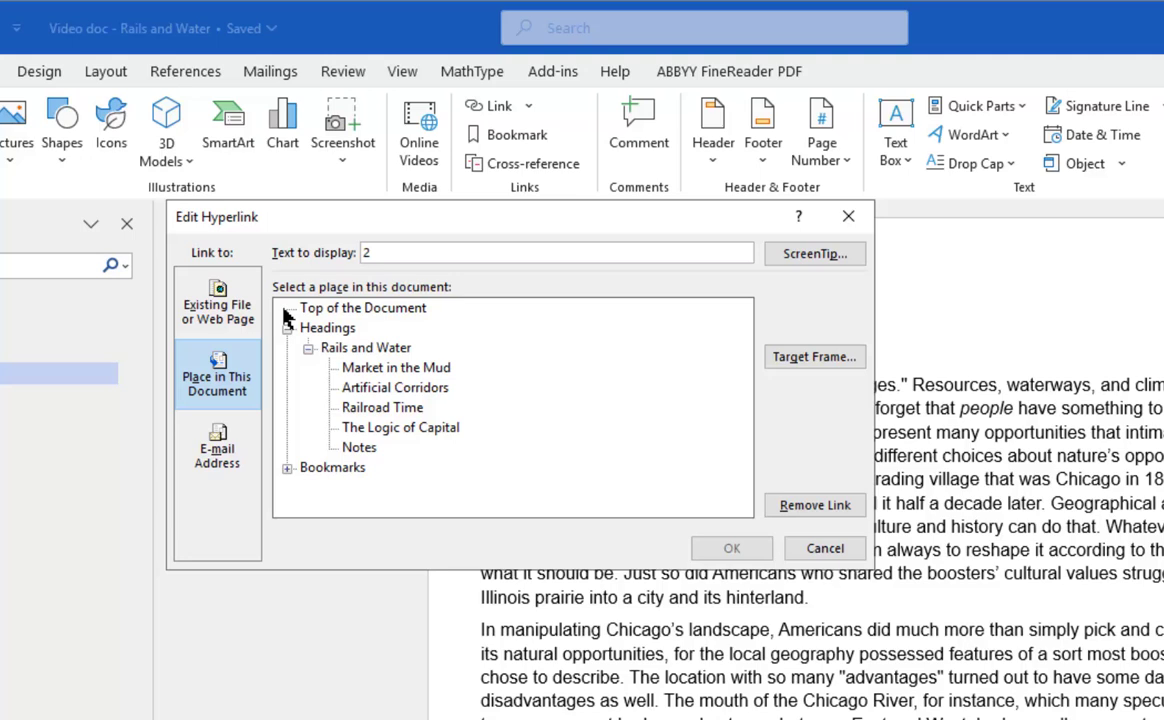
click(287, 468)
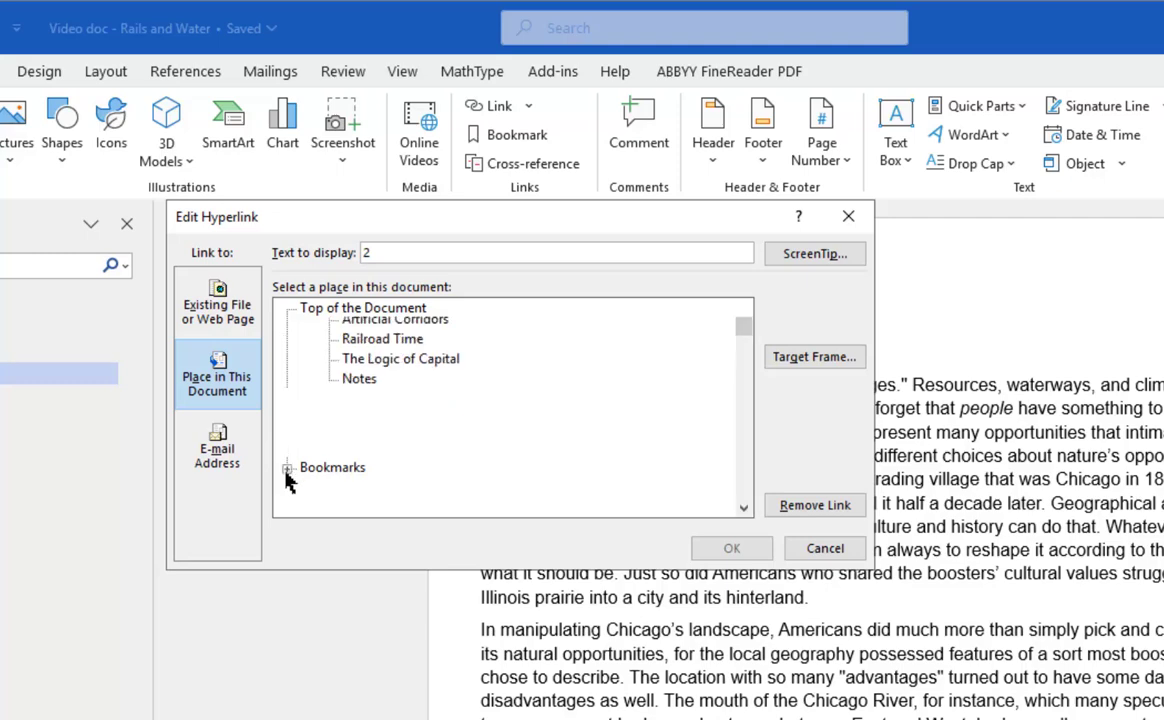
click(328, 507)
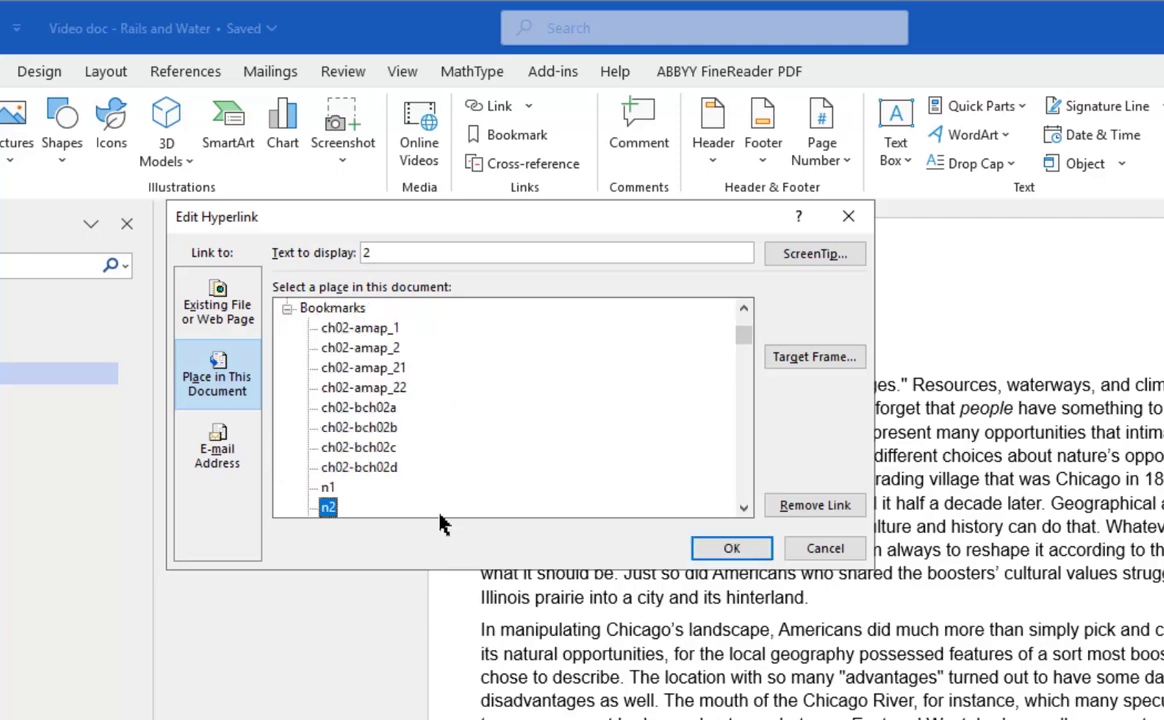
click(733, 548)
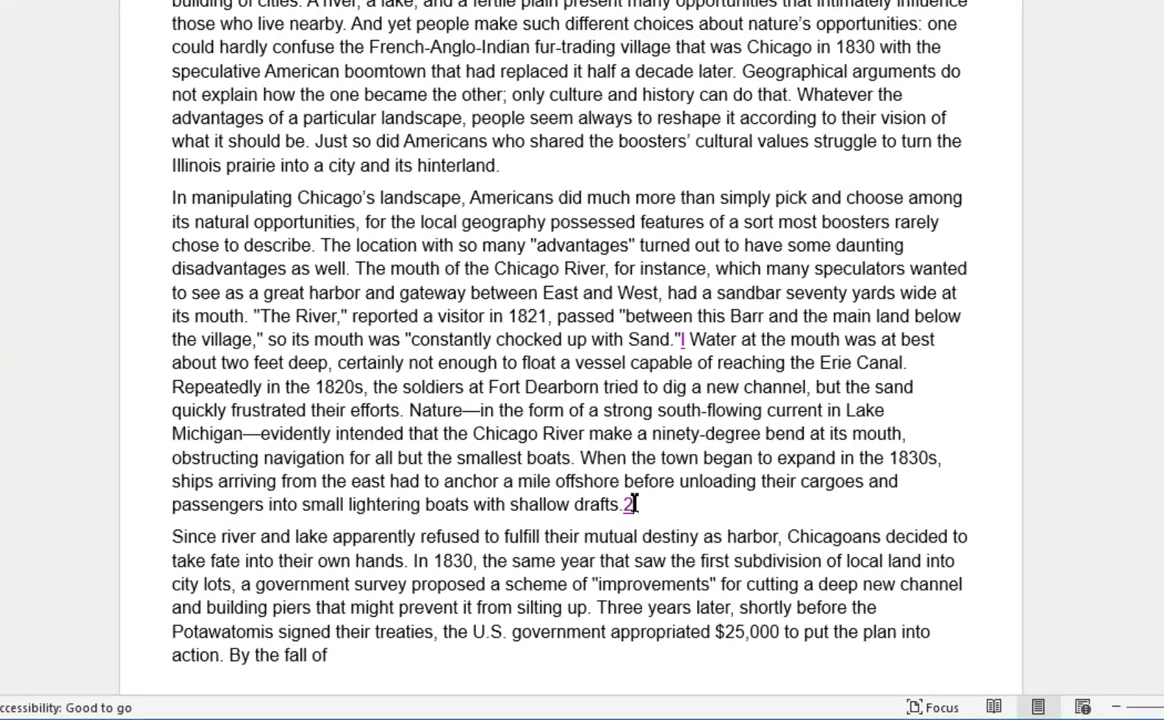
click(628, 510)
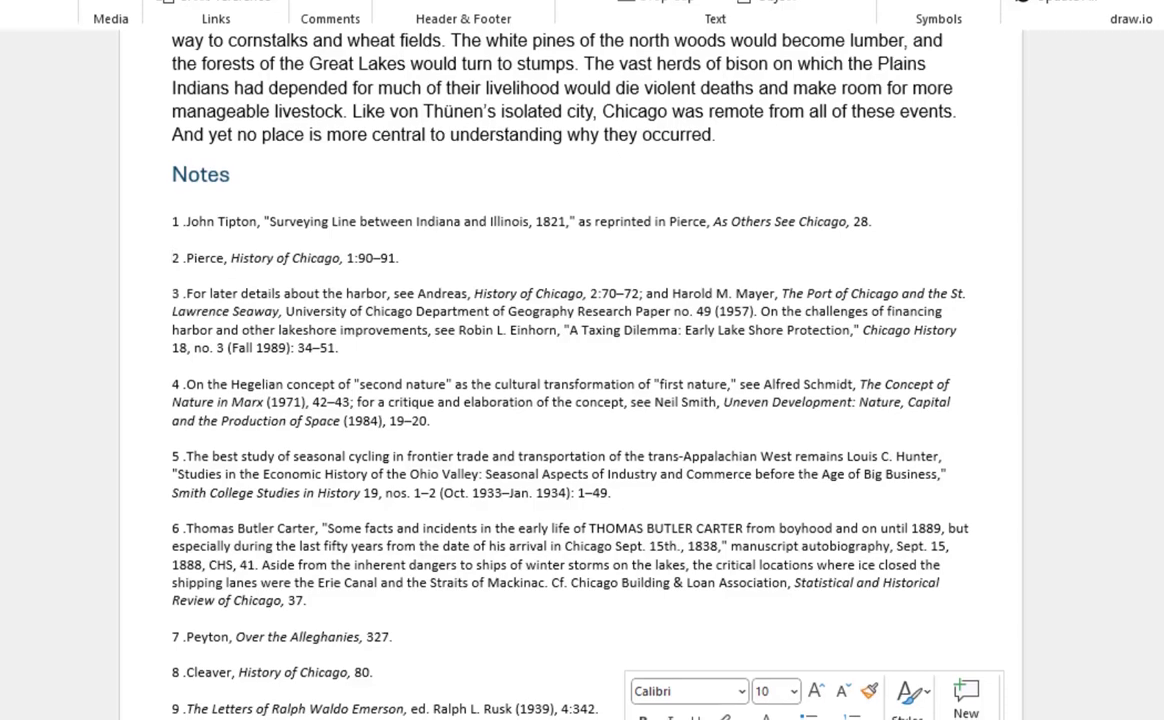
scroll(624, 690, down, 3)
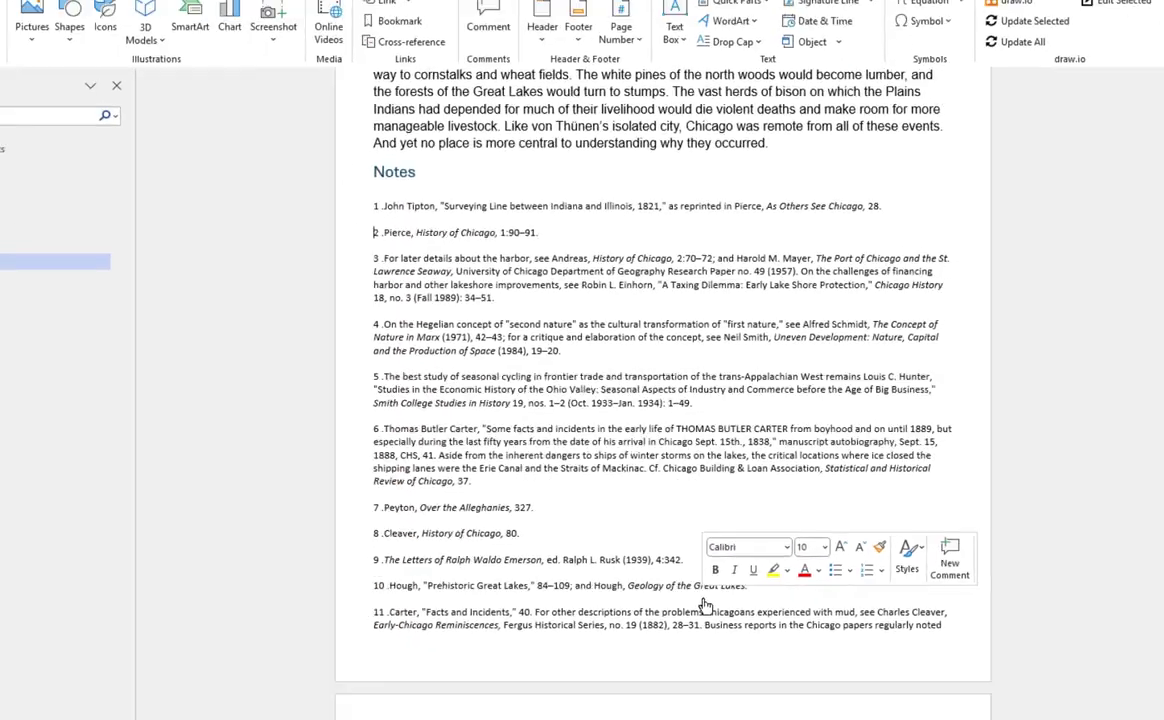
Select note reference 3 and examine the reference types available for inserting a cross-reference in its place
key(ctrl+Home)
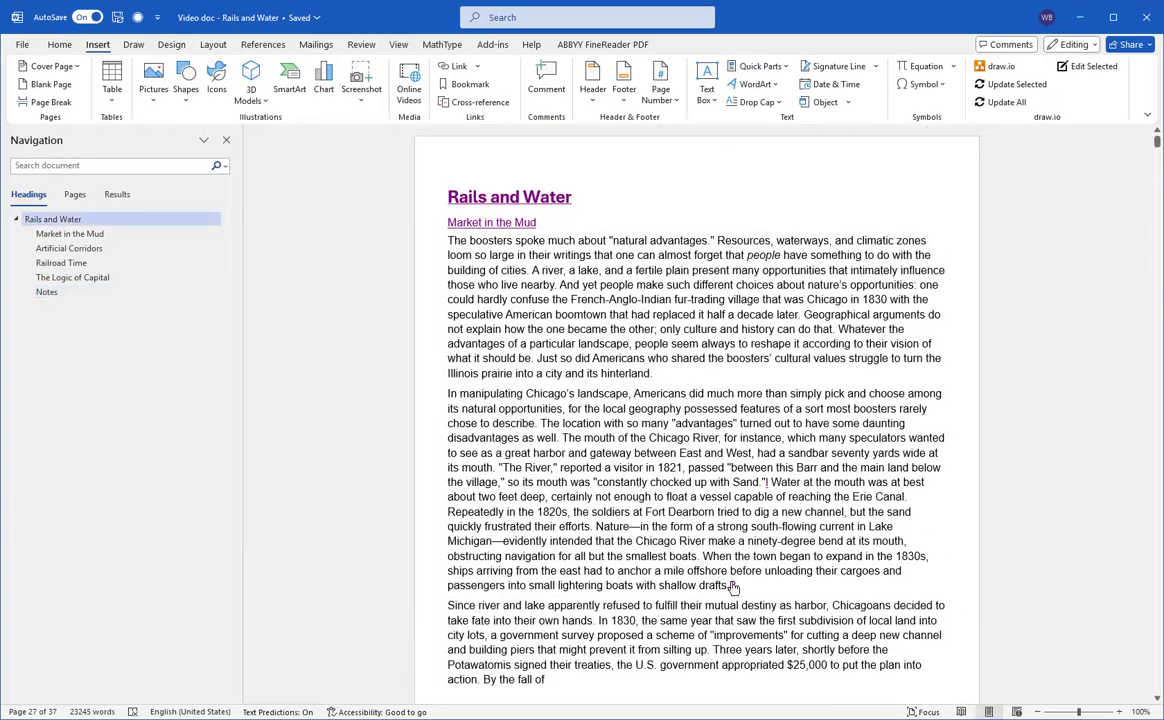
scroll(731, 580, down, 5)
scroll(731, 580, down, 3)
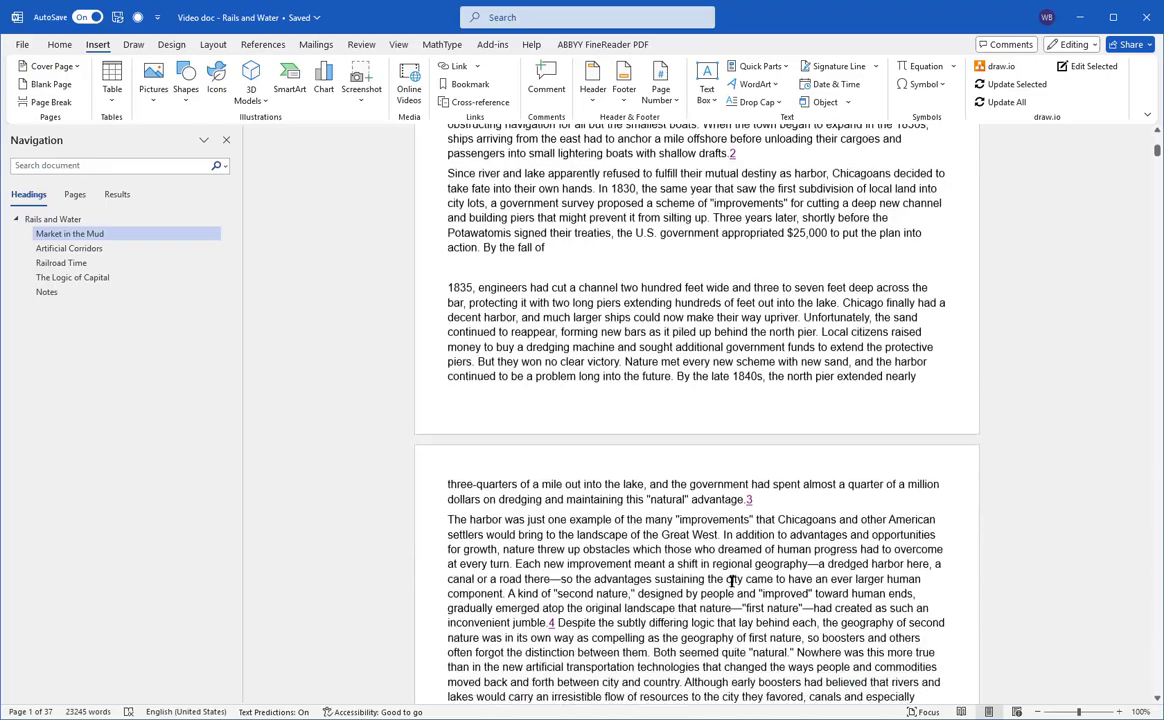
double_click(750, 501)
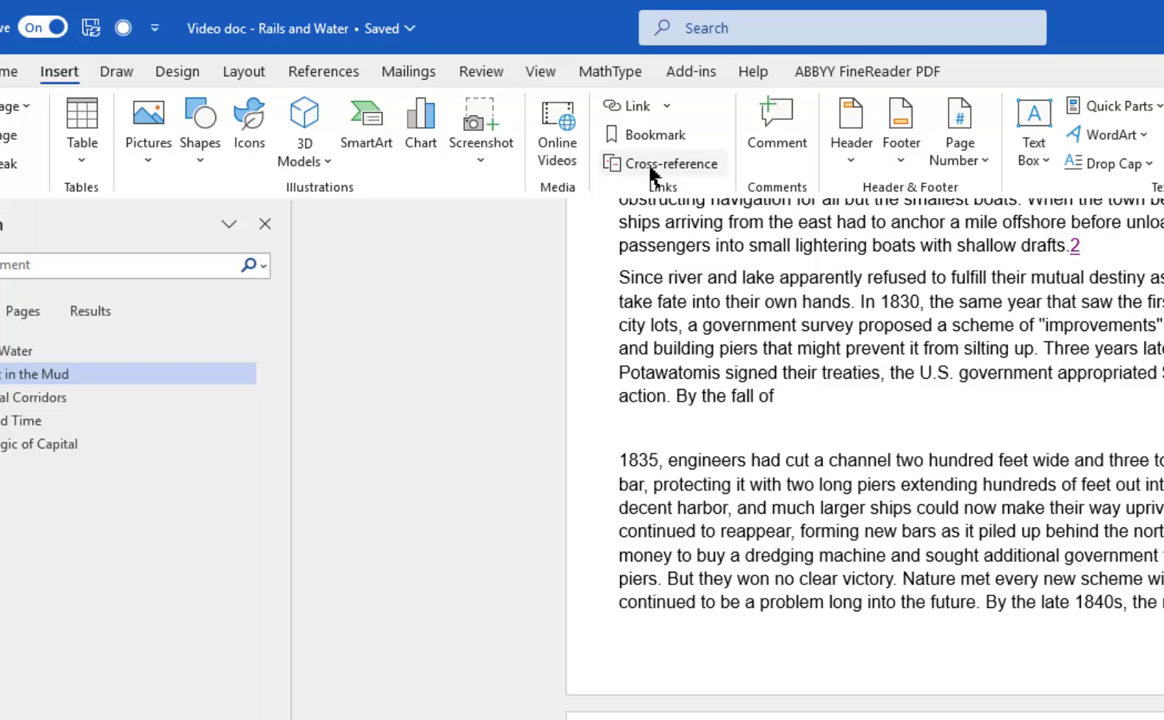
click(650, 170)
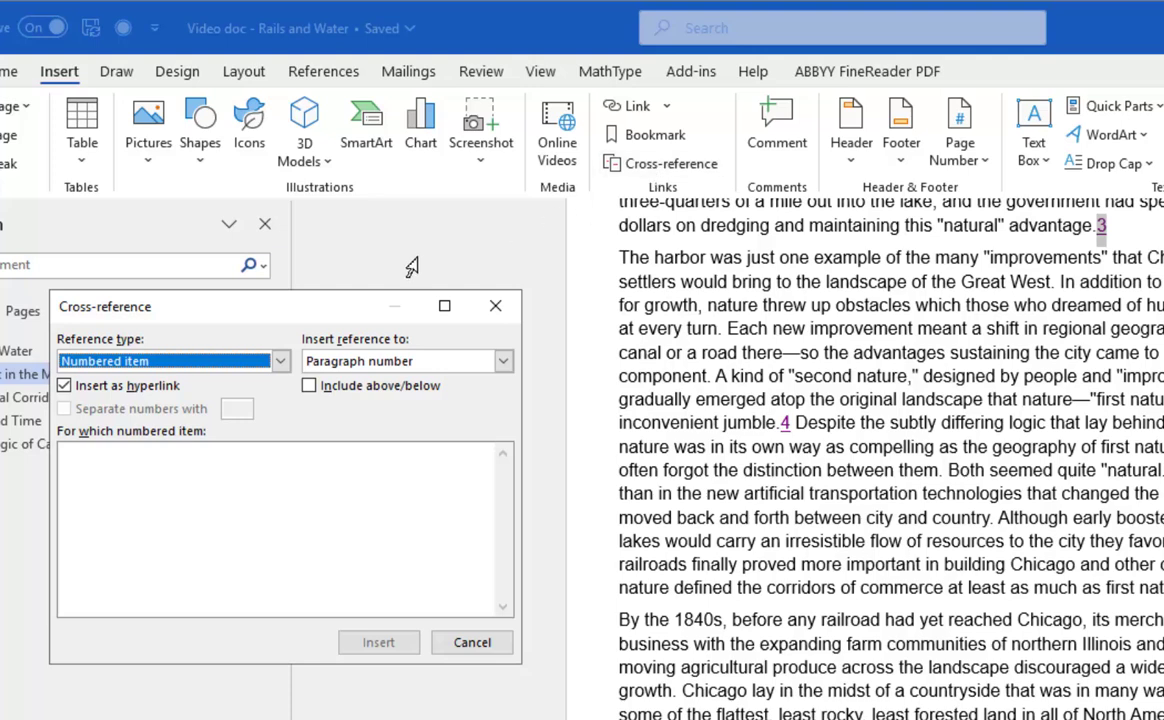
click(276, 364)
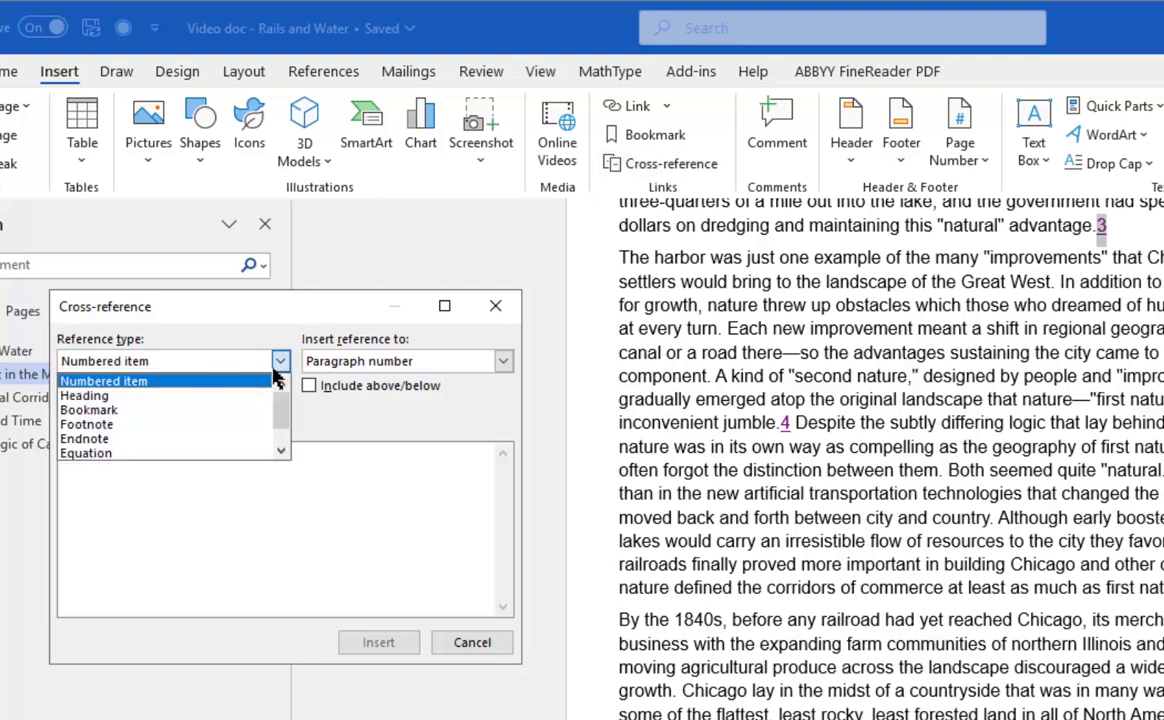
scroll(252, 403, down, 2)
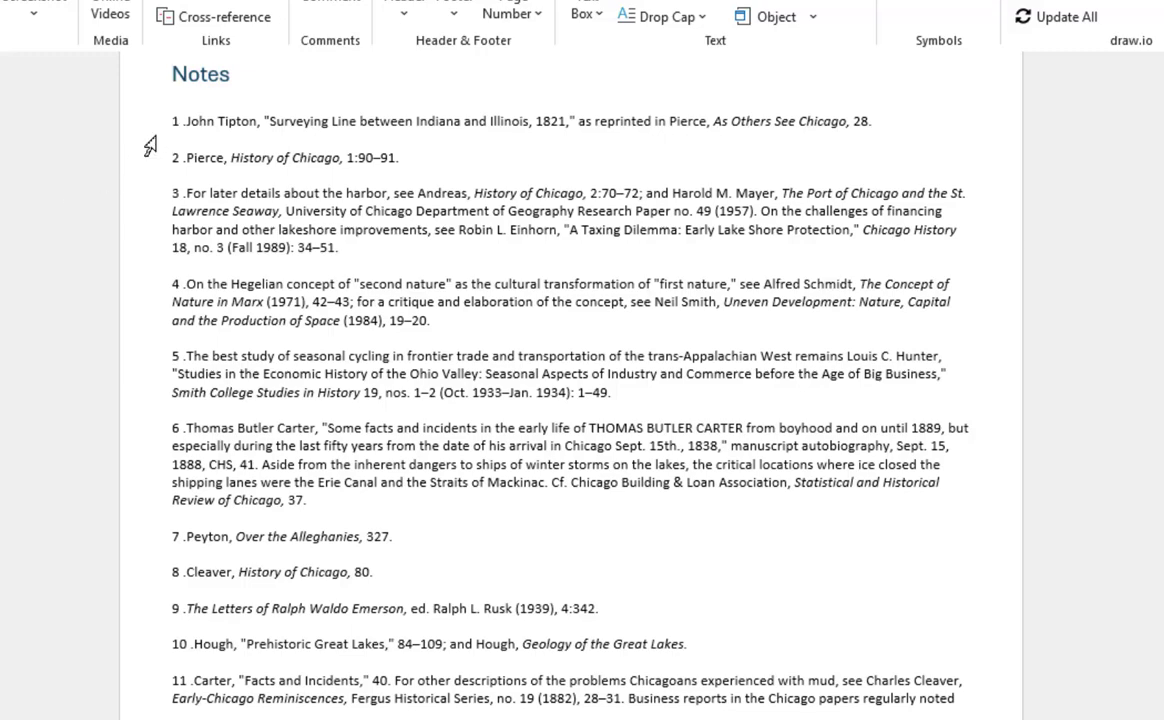
Try to apply automatic list numbering to all the entries from note 1 to the end of the document, and undo it
key(ctrl+shift+End)
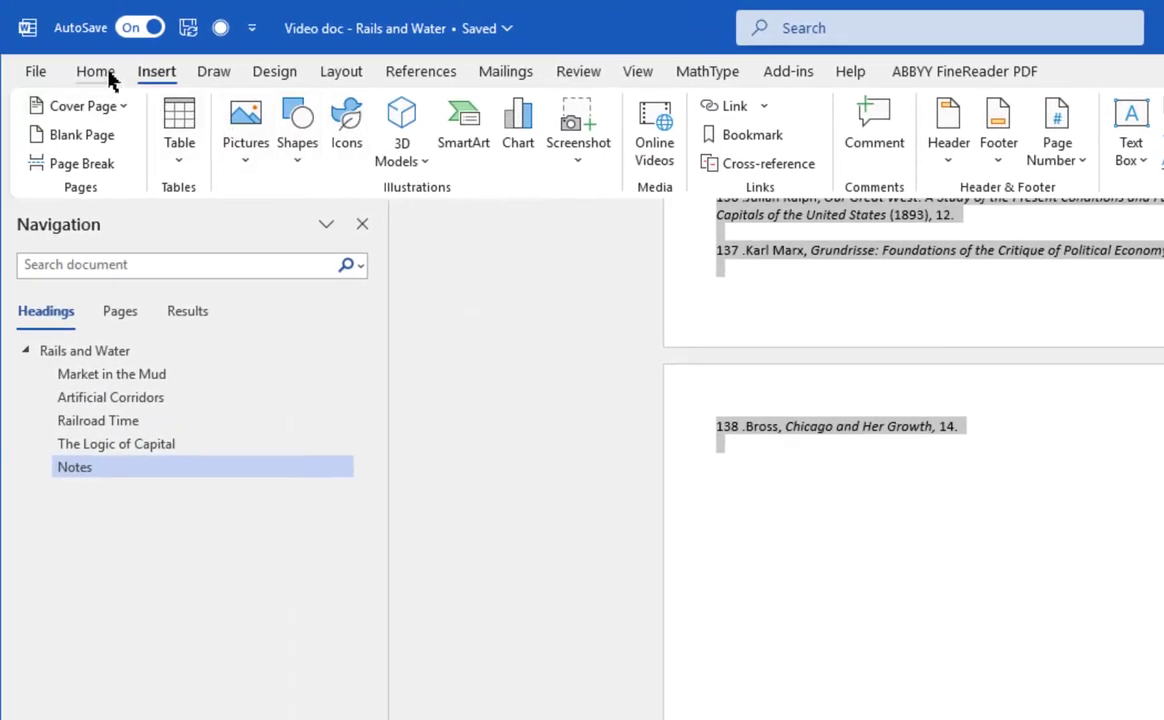
click(109, 80)
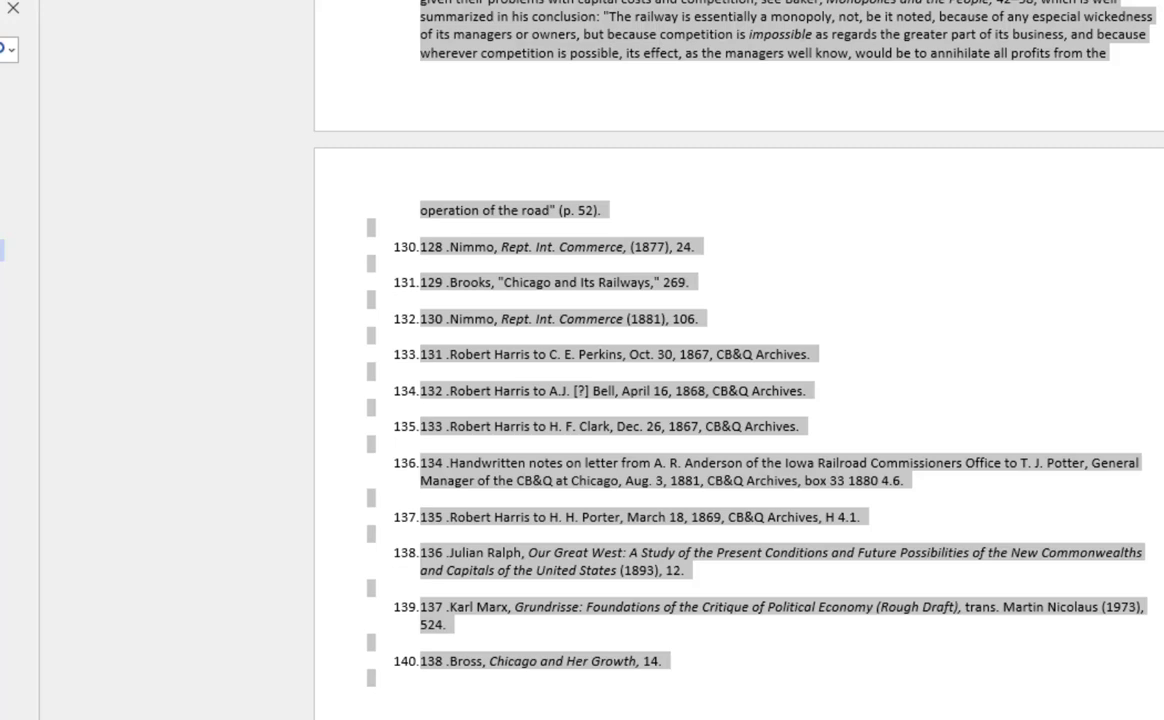
key(ctrl+z)
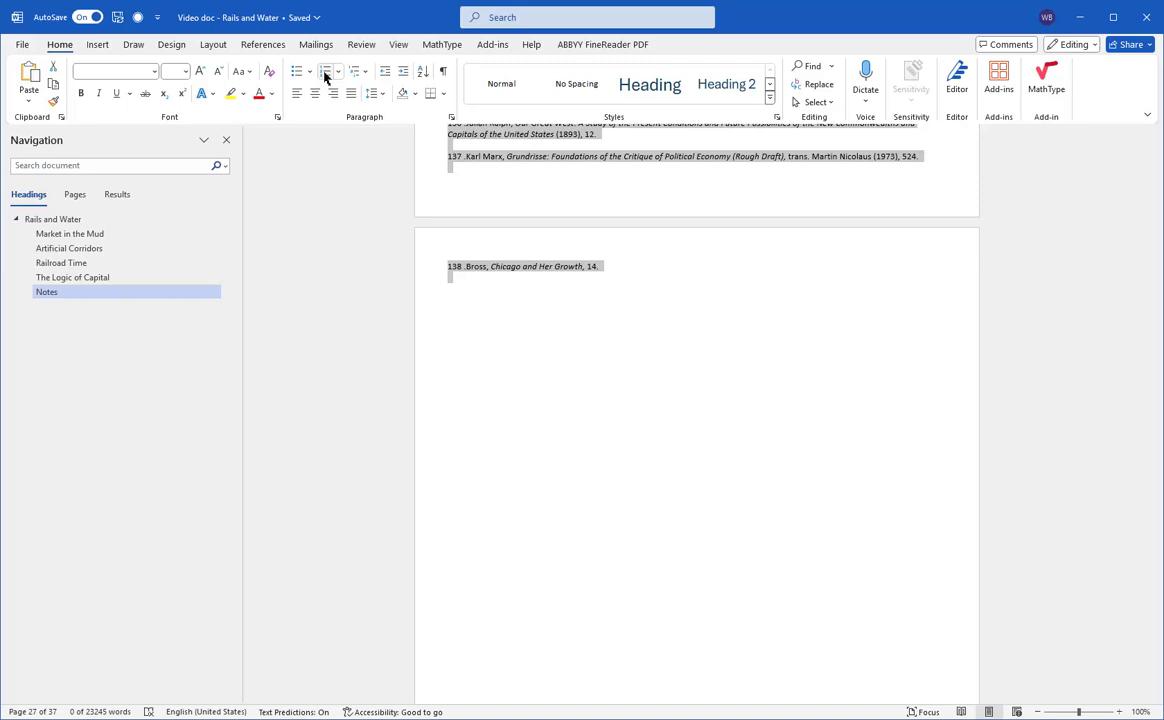
Replace every space followed by a period with a period followed by a space in the notes, testing it on note 137 first
key(ctrl+h)
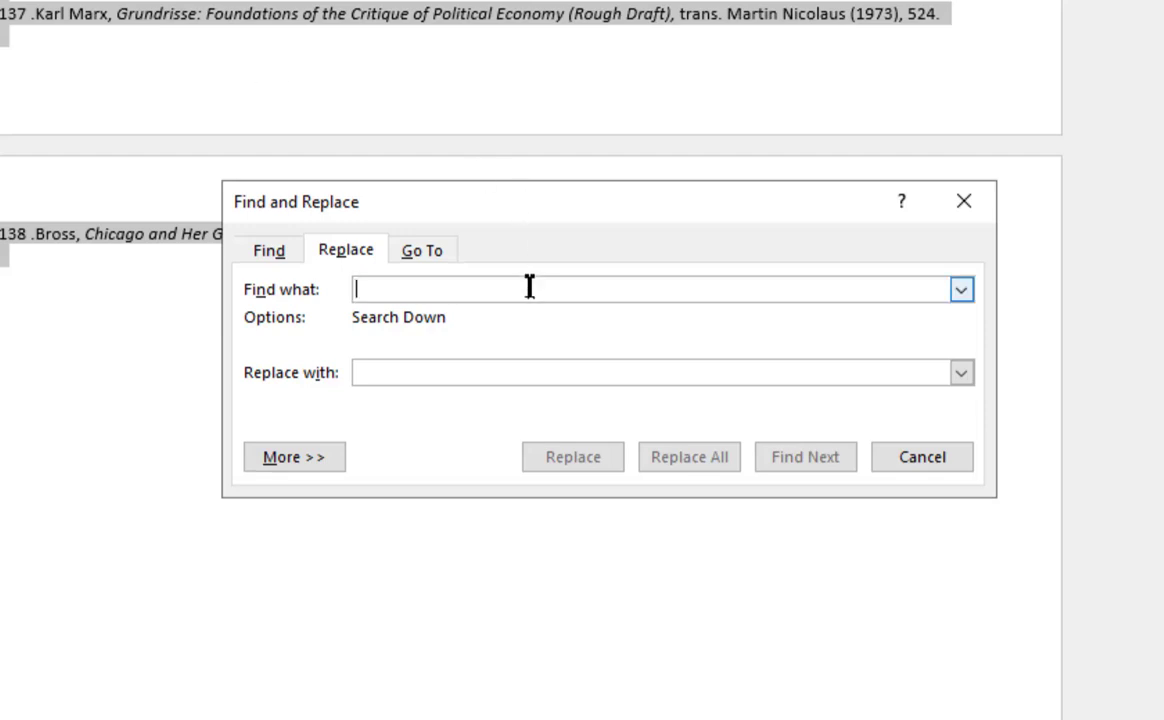
text(.)
key(Tab)
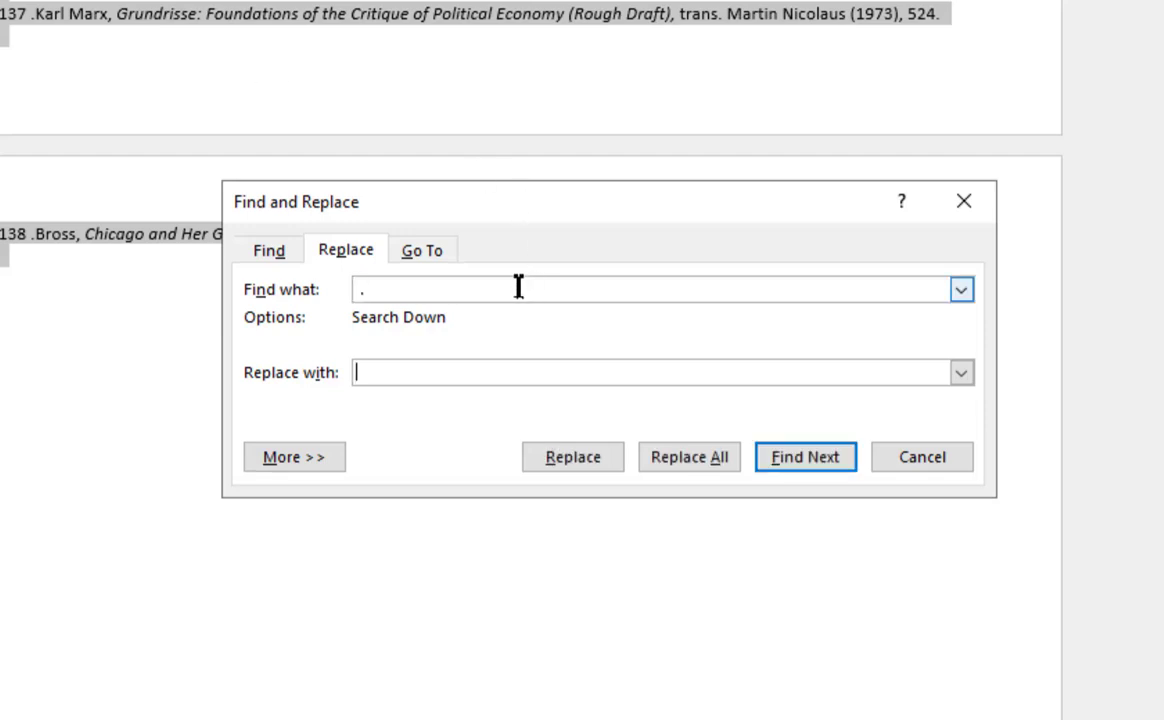
text(.)
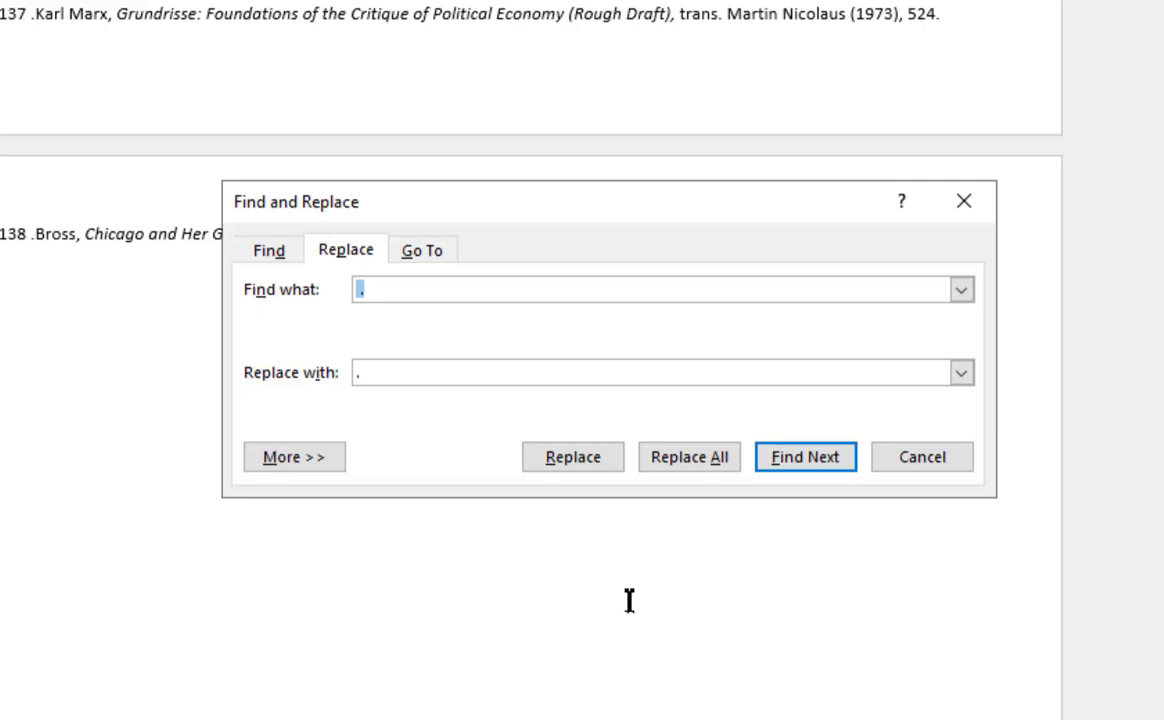
click(800, 459)
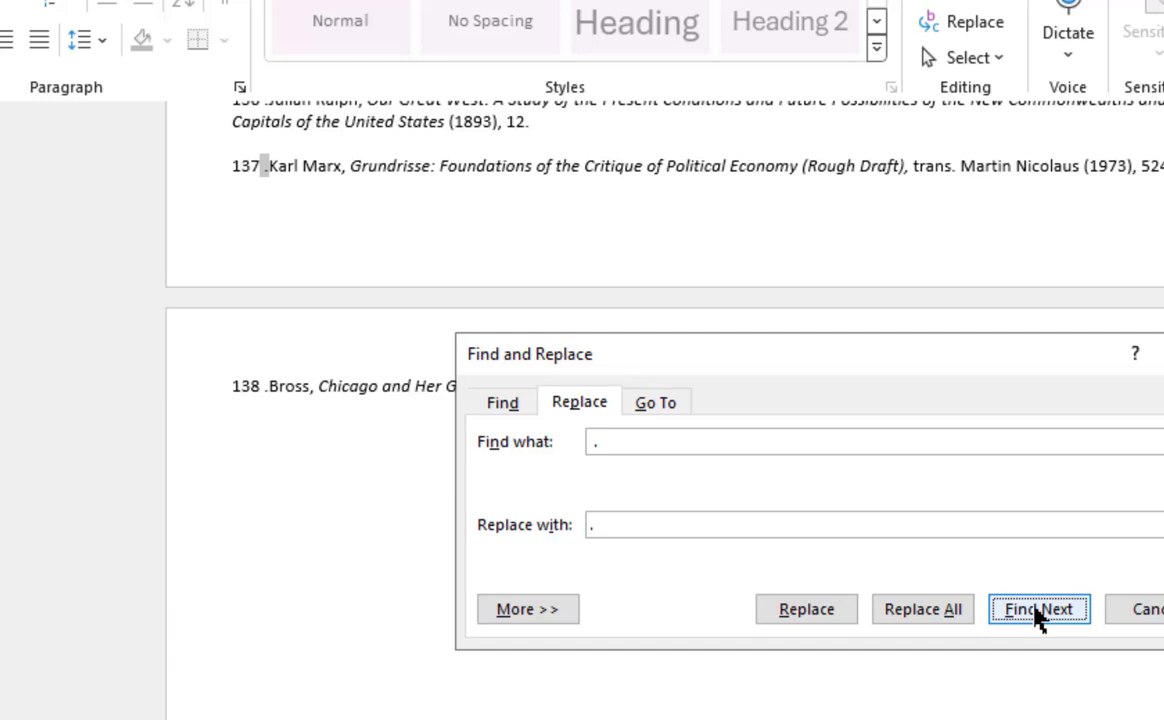
key(alt+r)
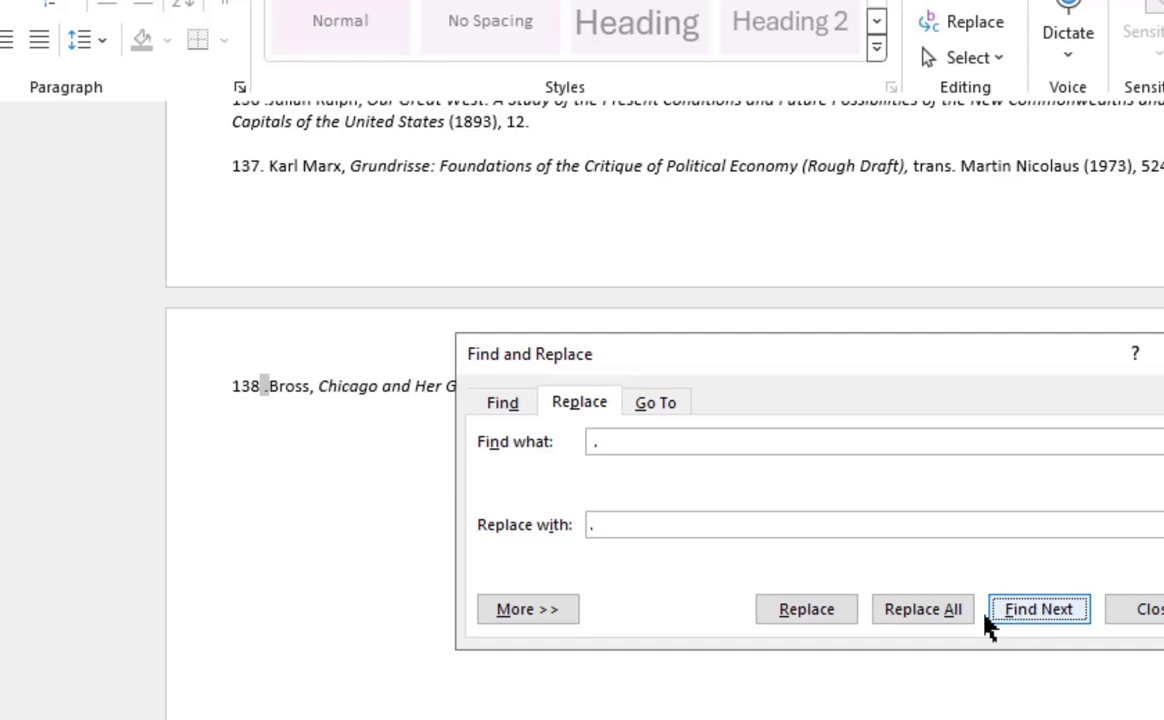
click(926, 612)
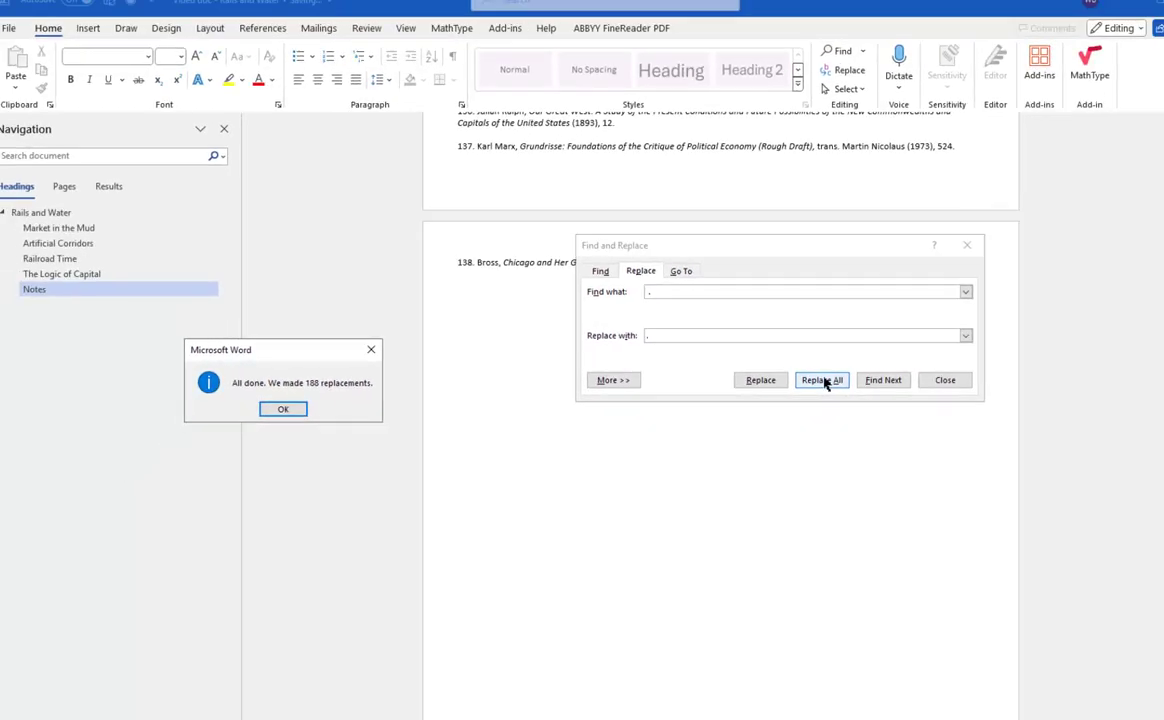
Undo the replacement of spaces followed by periods that was made throughout the whole document
key(Return)
key(Escape)
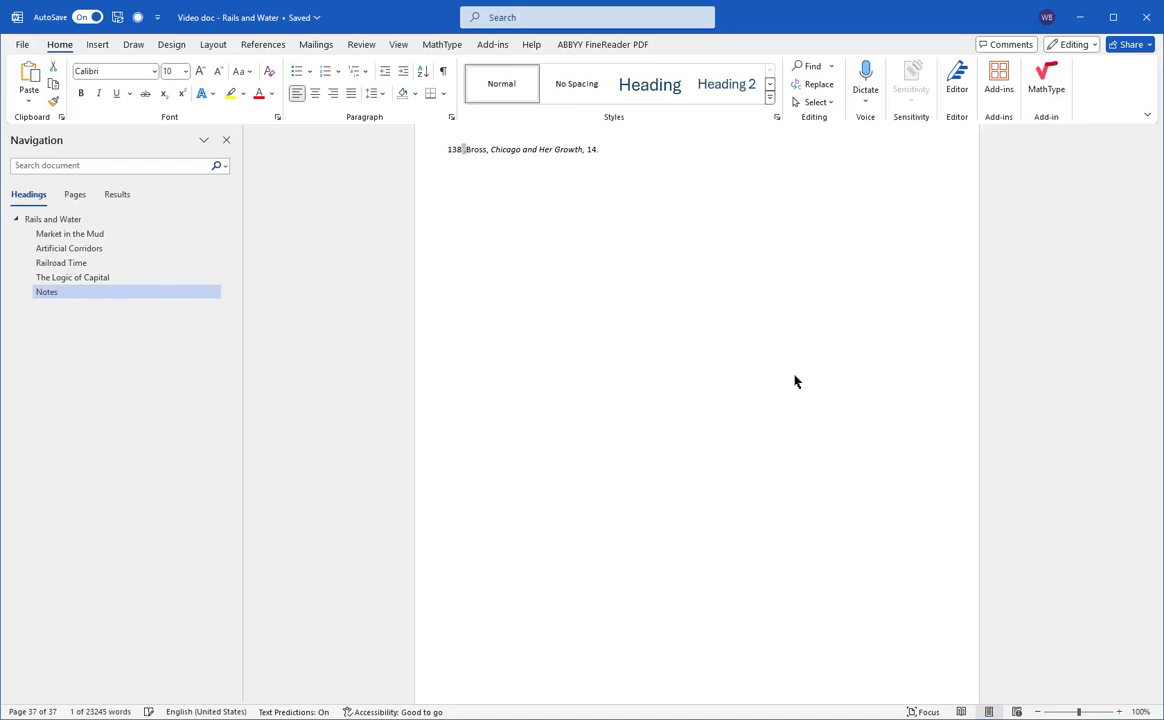
scroll(795, 381, up, 10)
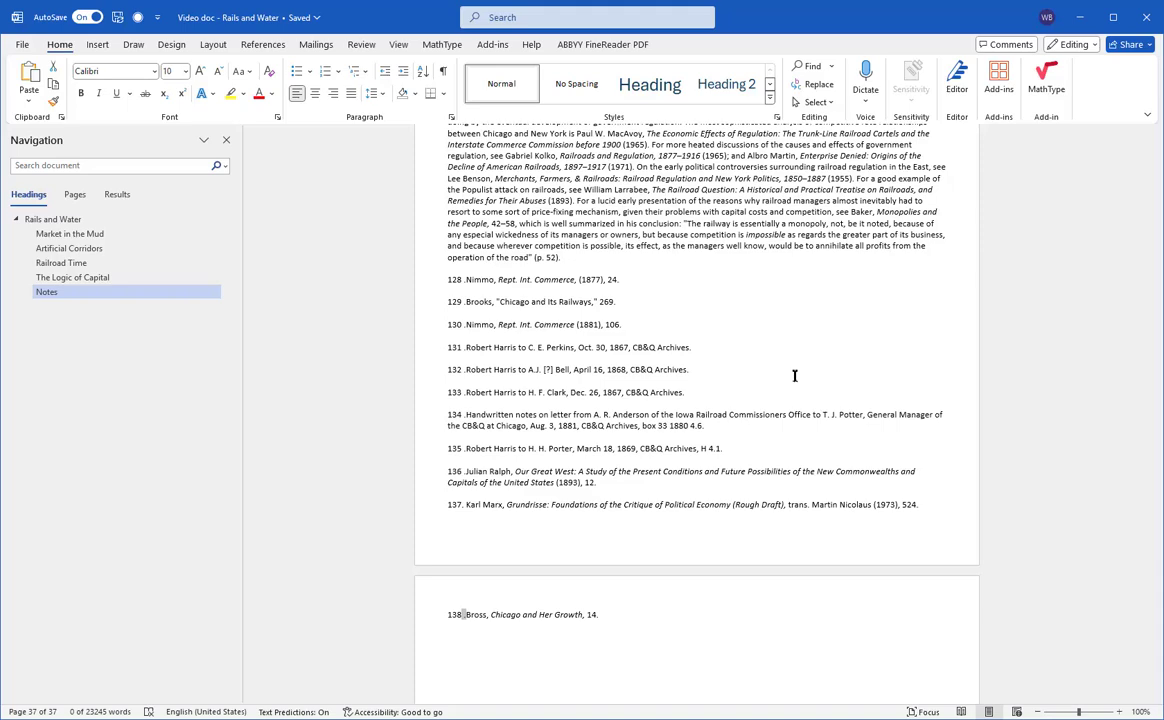
Try to replace every space followed by a period with a period and a space only from note 1 to the document's end, and undo it
click(132, 292)
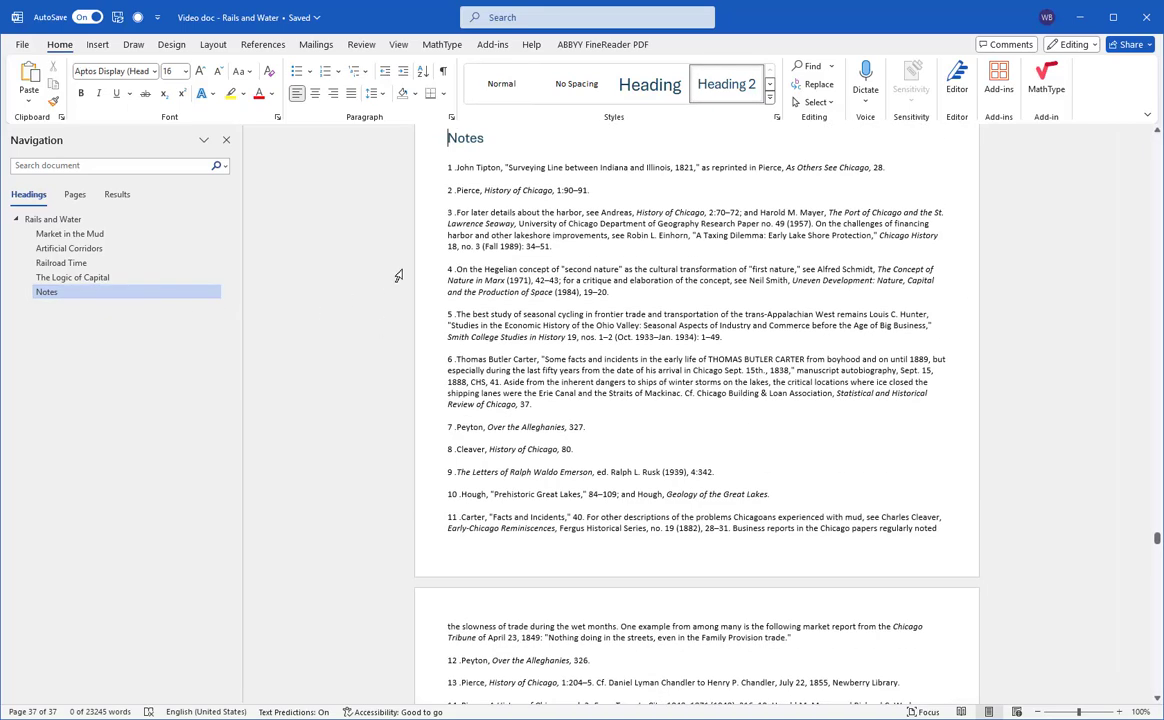
click(440, 170)
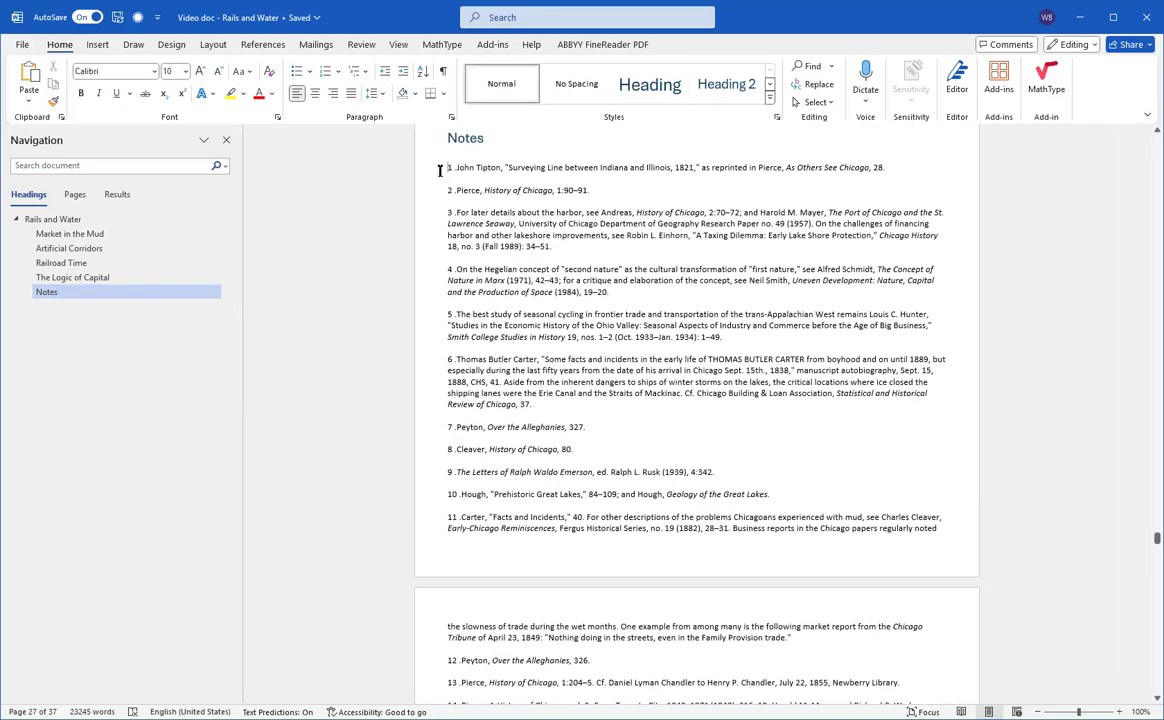
key(ctrl+shift+End)
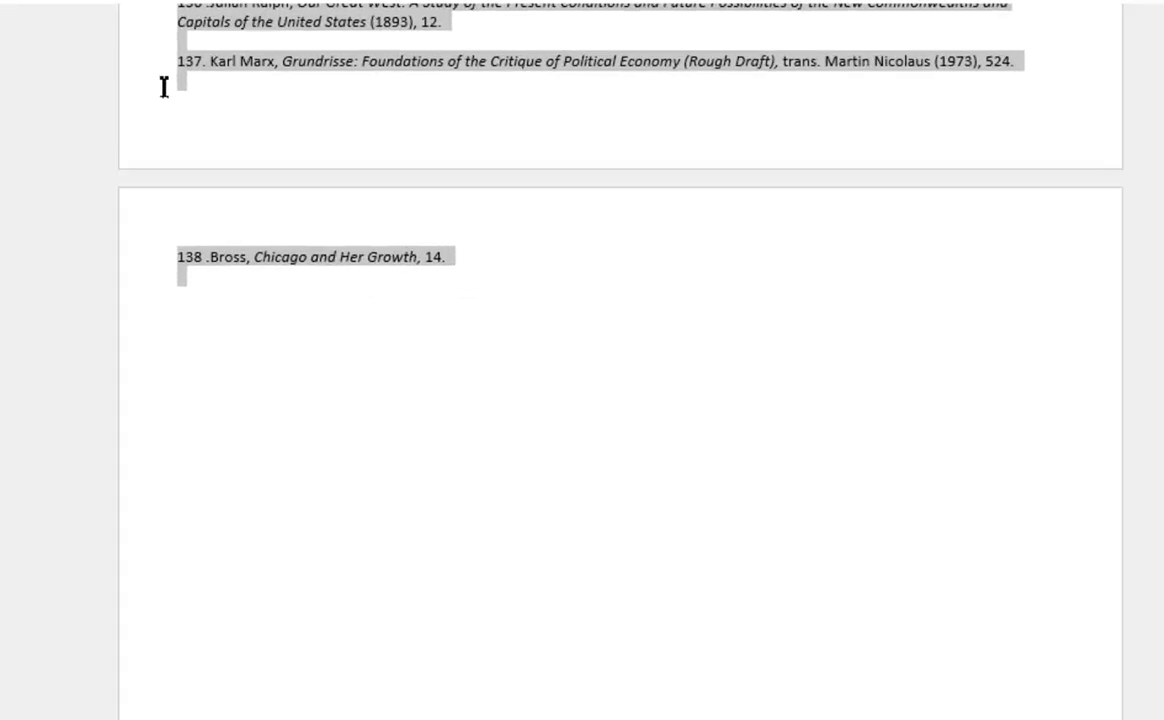
key(ctrl+h)
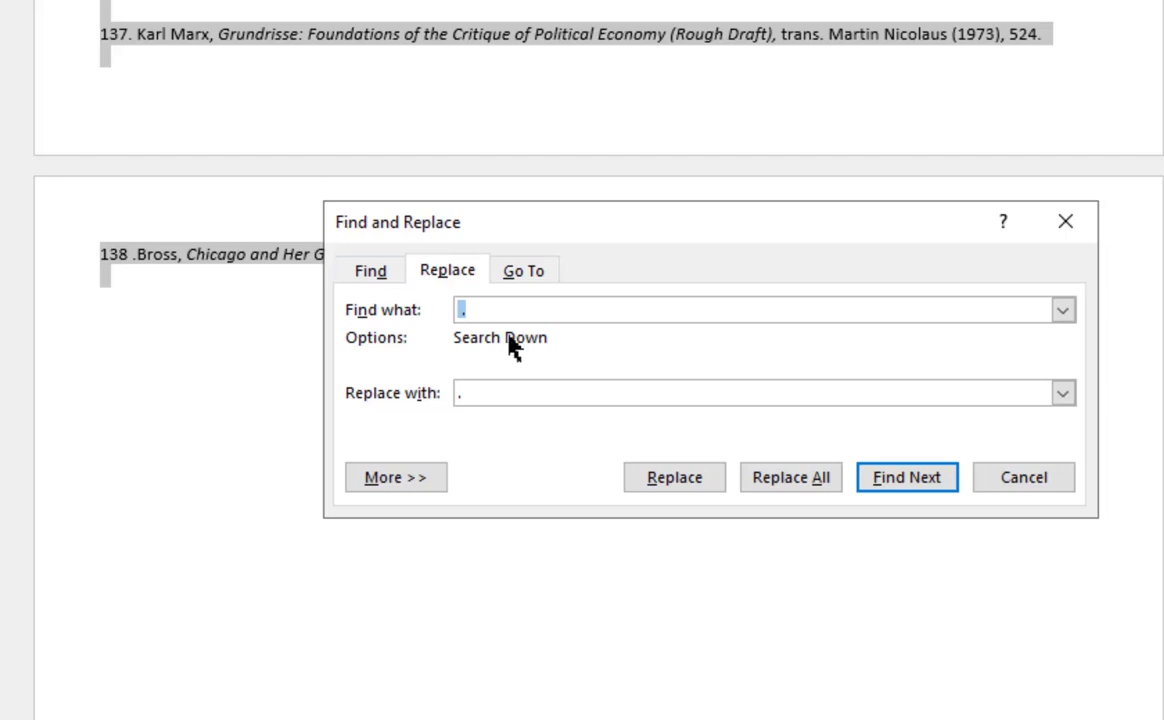
click(790, 479)
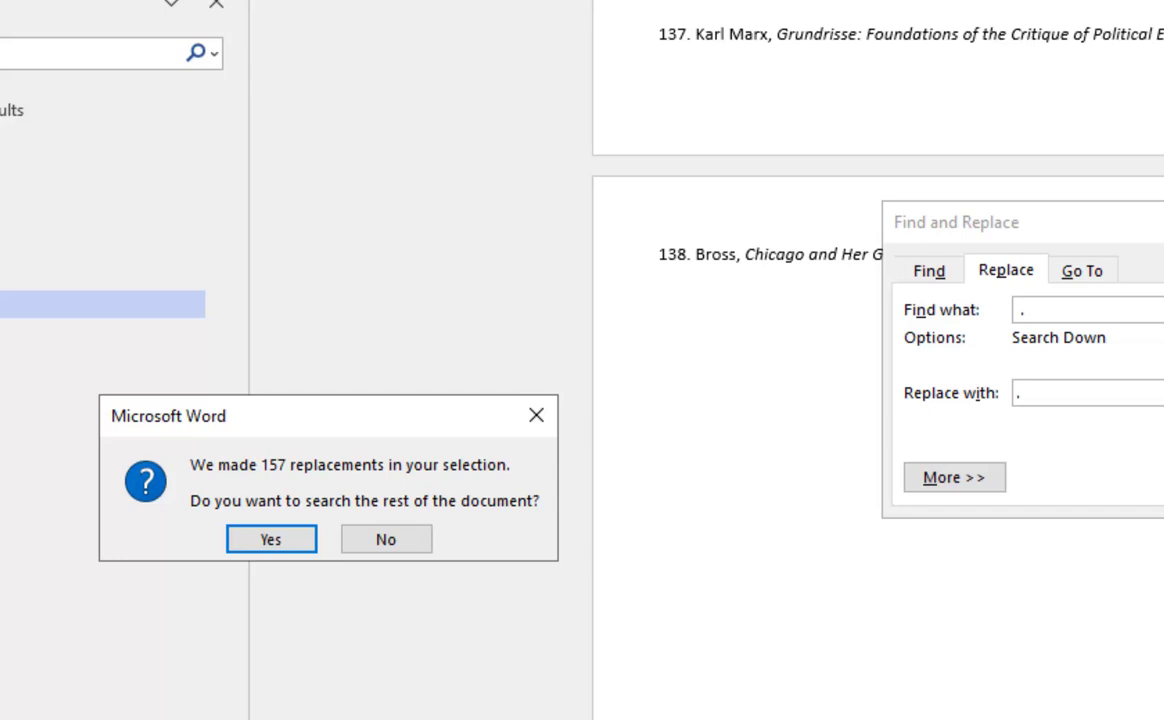
key(alt+Tab)
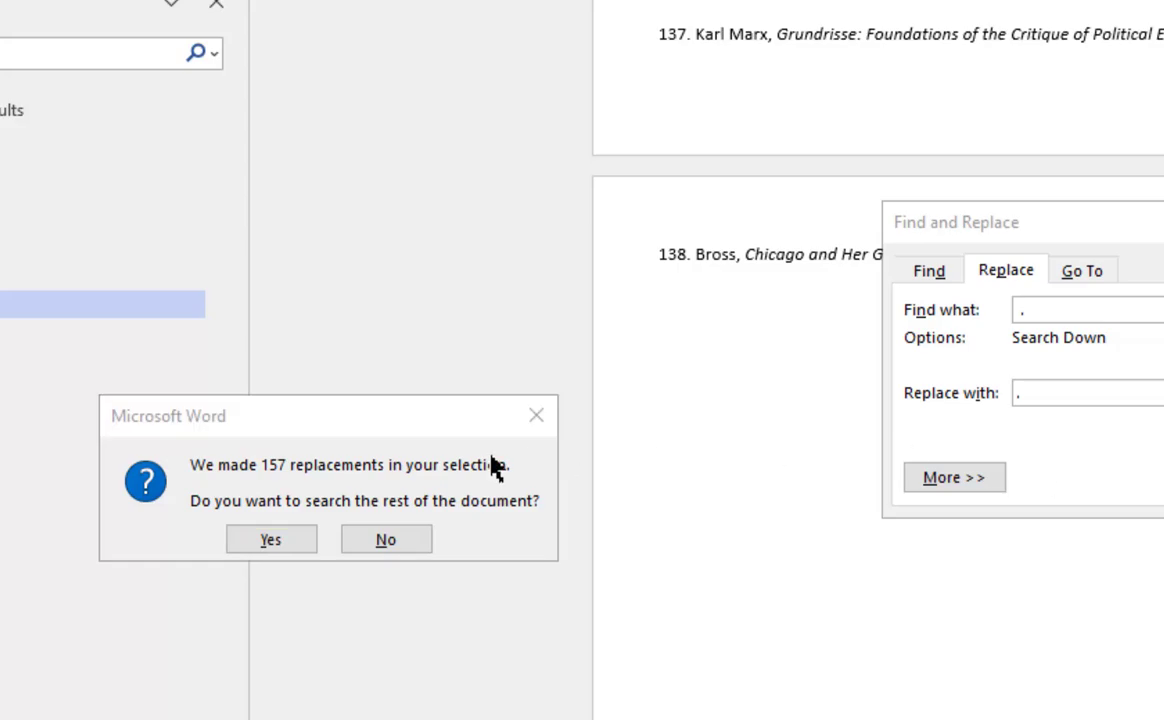
click(408, 532)
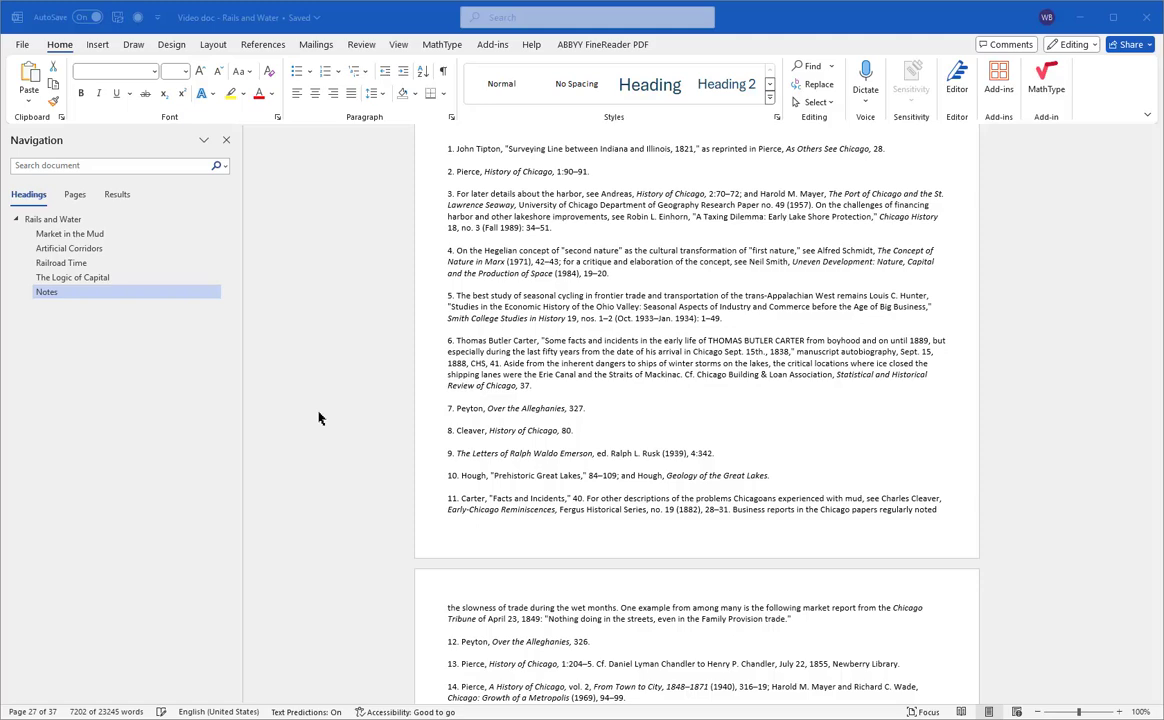
click(319, 418)
key(ctrl+a)
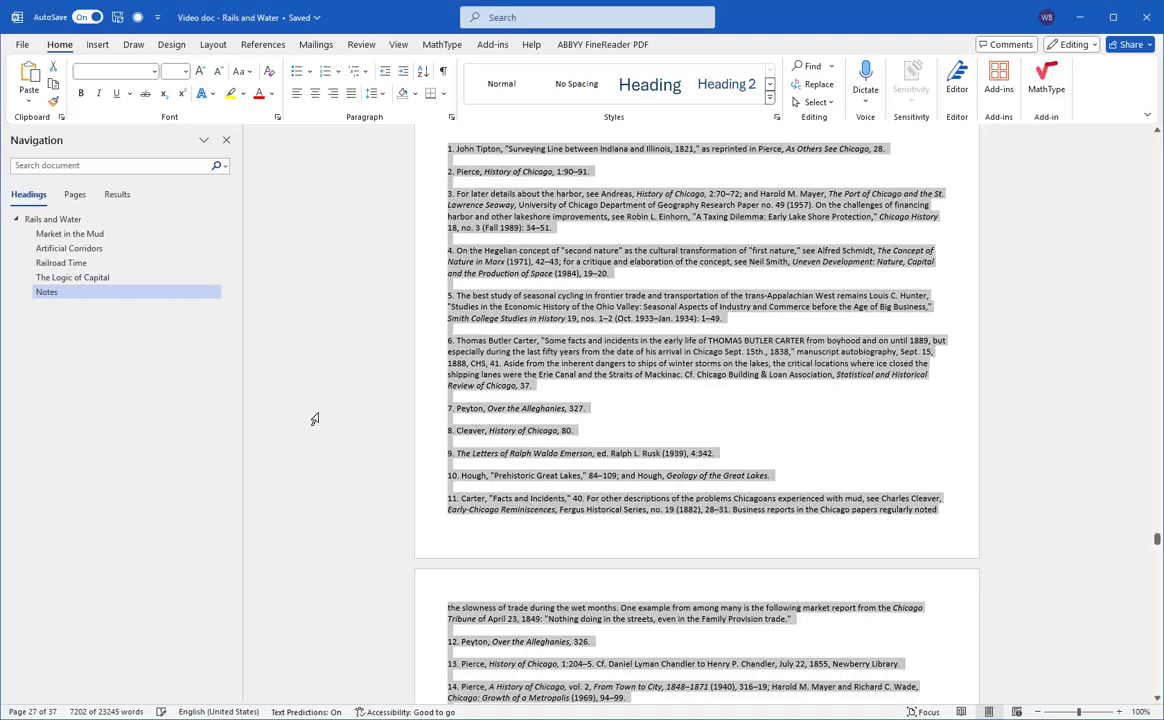
key(ctrl+z)
Try to replace all matches of "([0-9]{1,2}) ." in the notes with a period and a space, first without wildcards and then with wildcards enabled
key(ctrl+h)
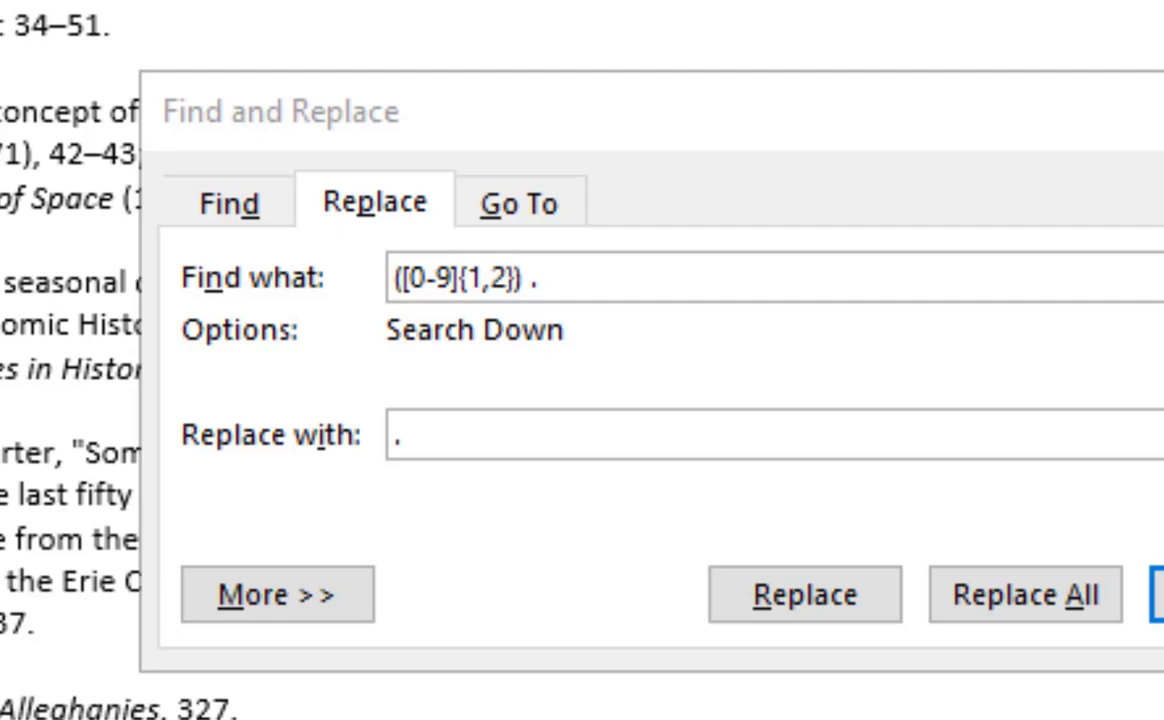
click(1022, 600)
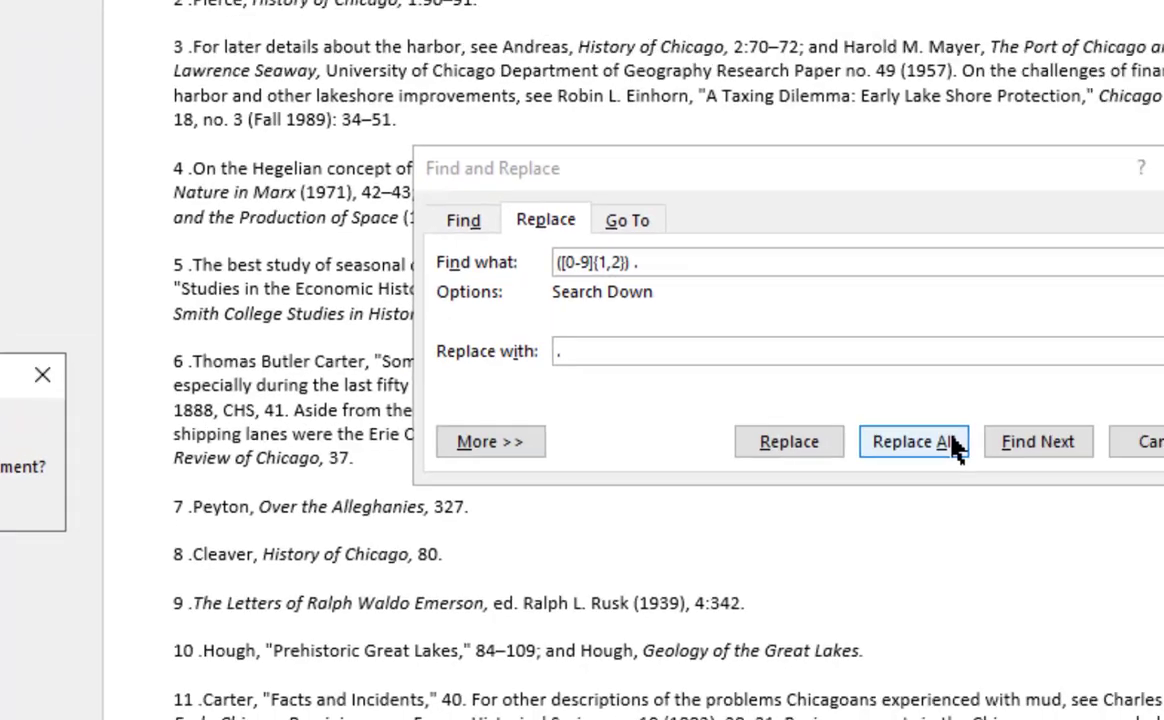
key(Escape)
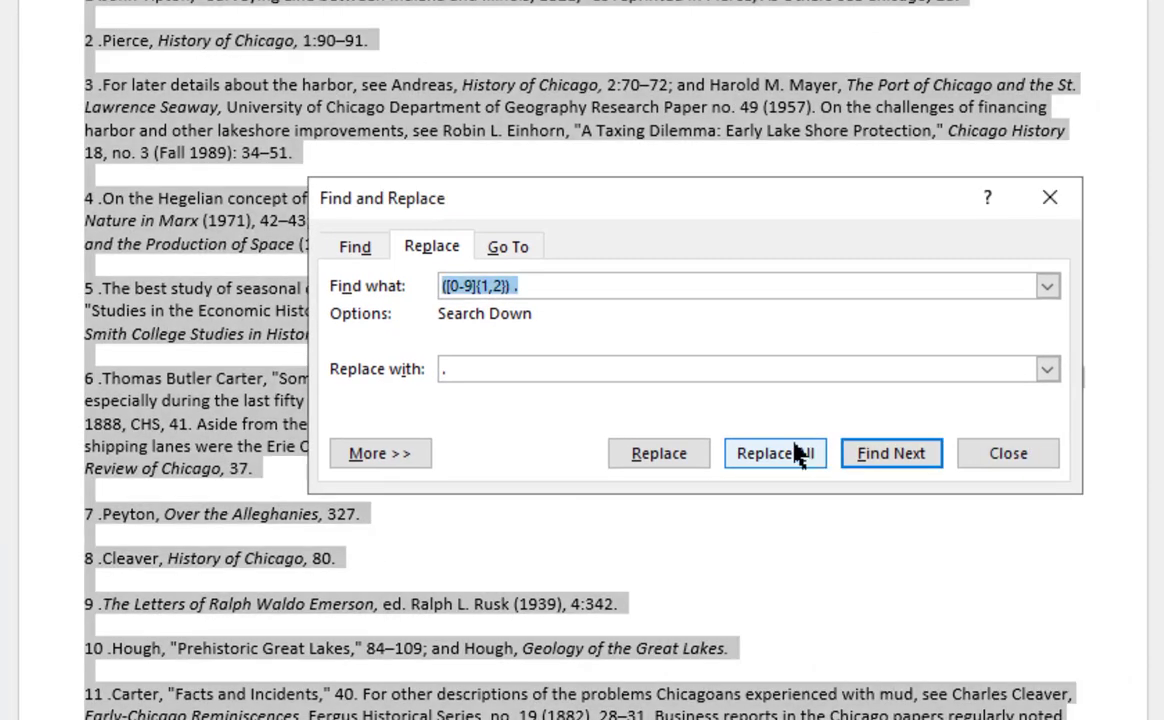
click(358, 462)
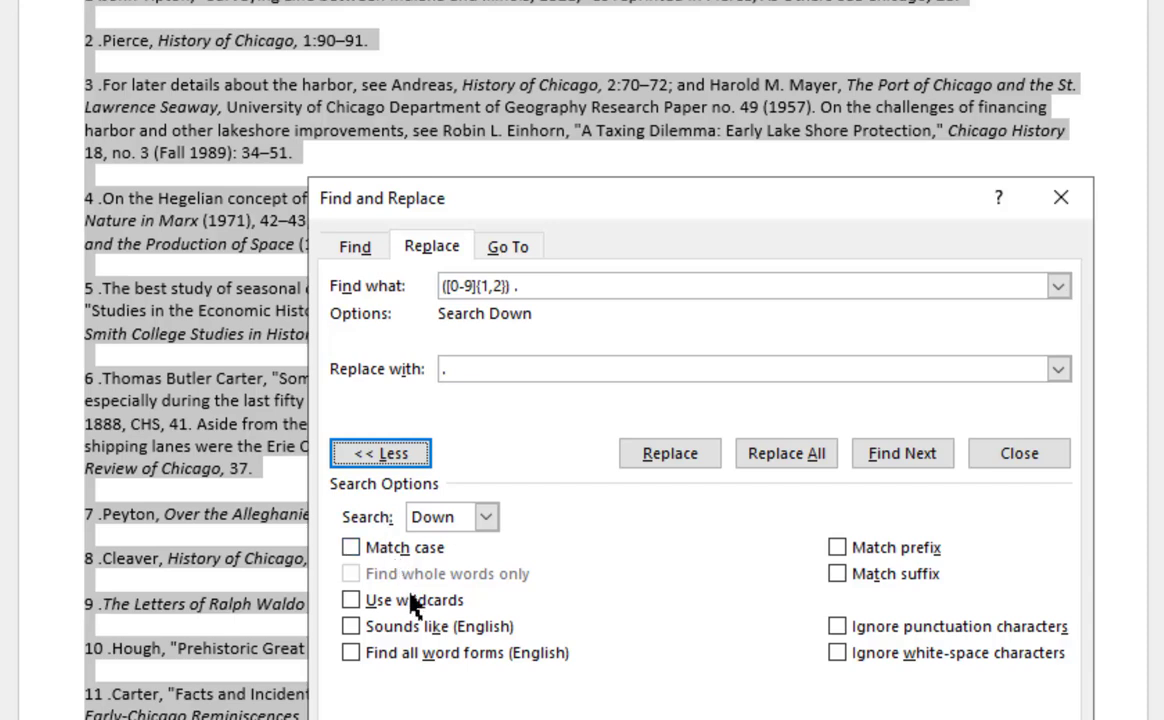
click(414, 603)
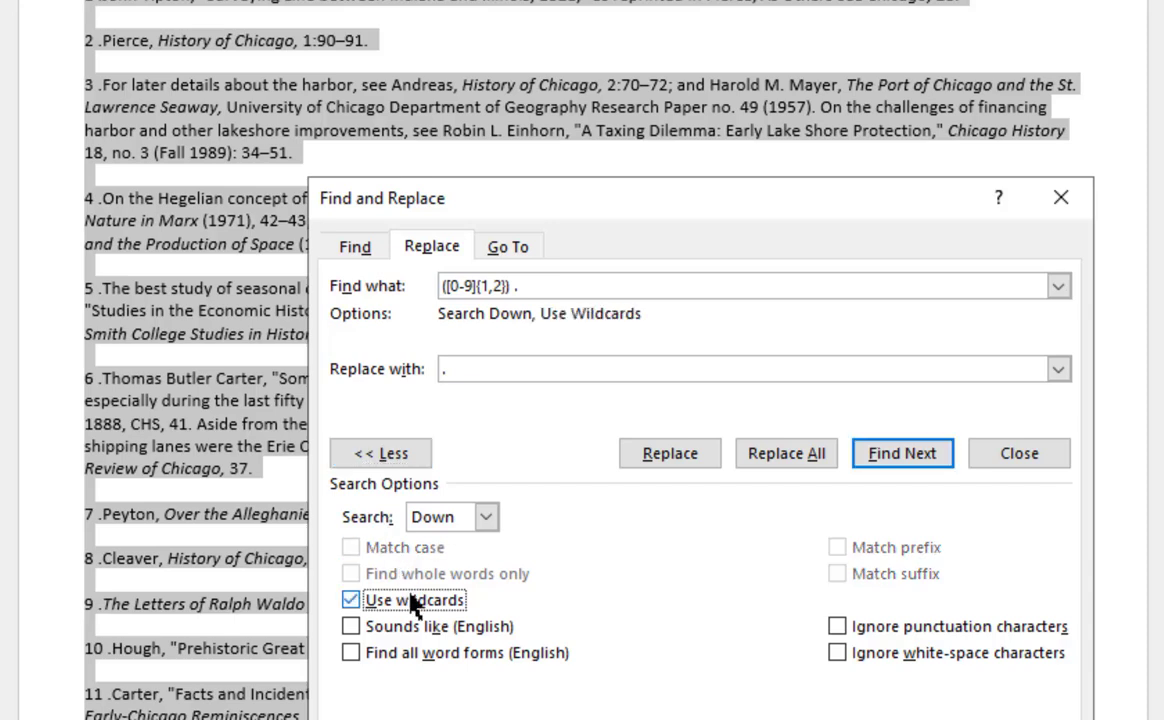
click(762, 458)
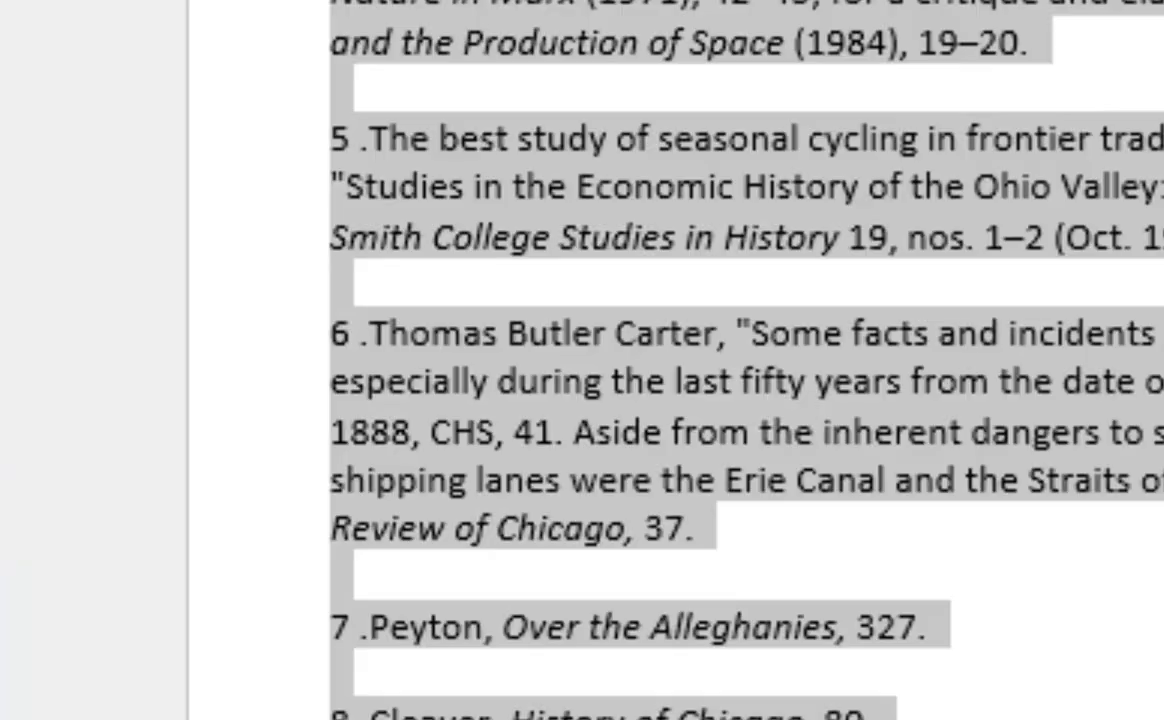
Replace all matches of the digit pattern in the notes with "\1." plus a space, and apply automatic list numbering to the notes
key(ctrl+h)
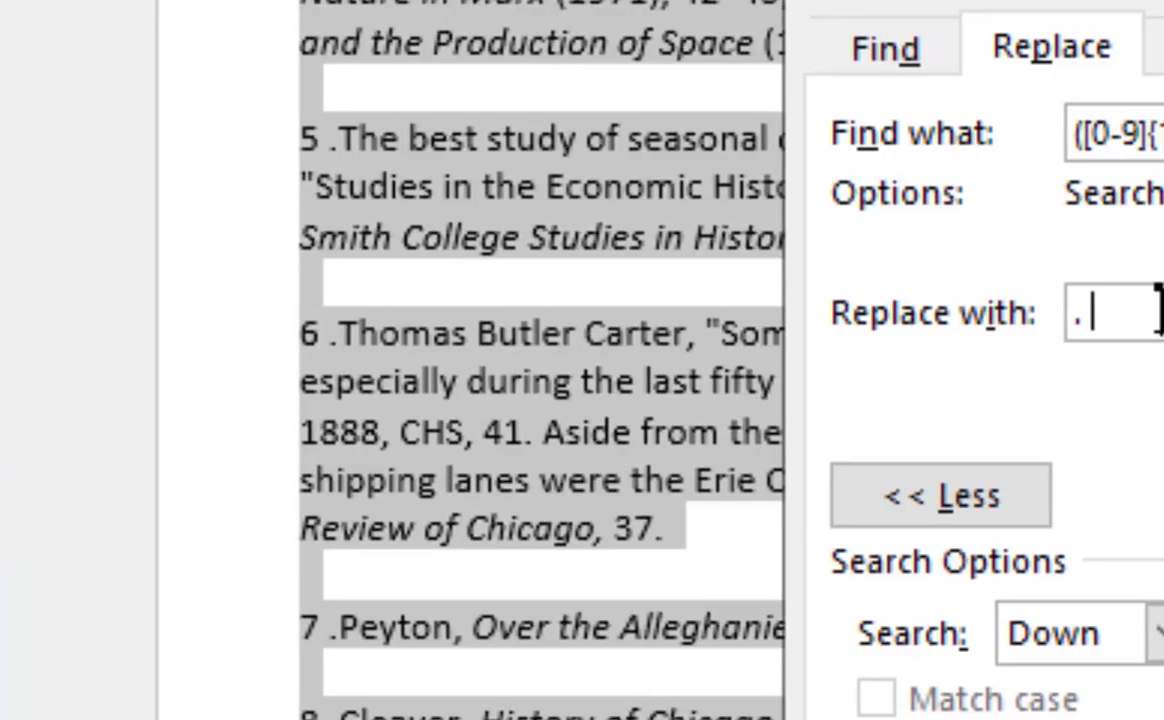
text(\1.)
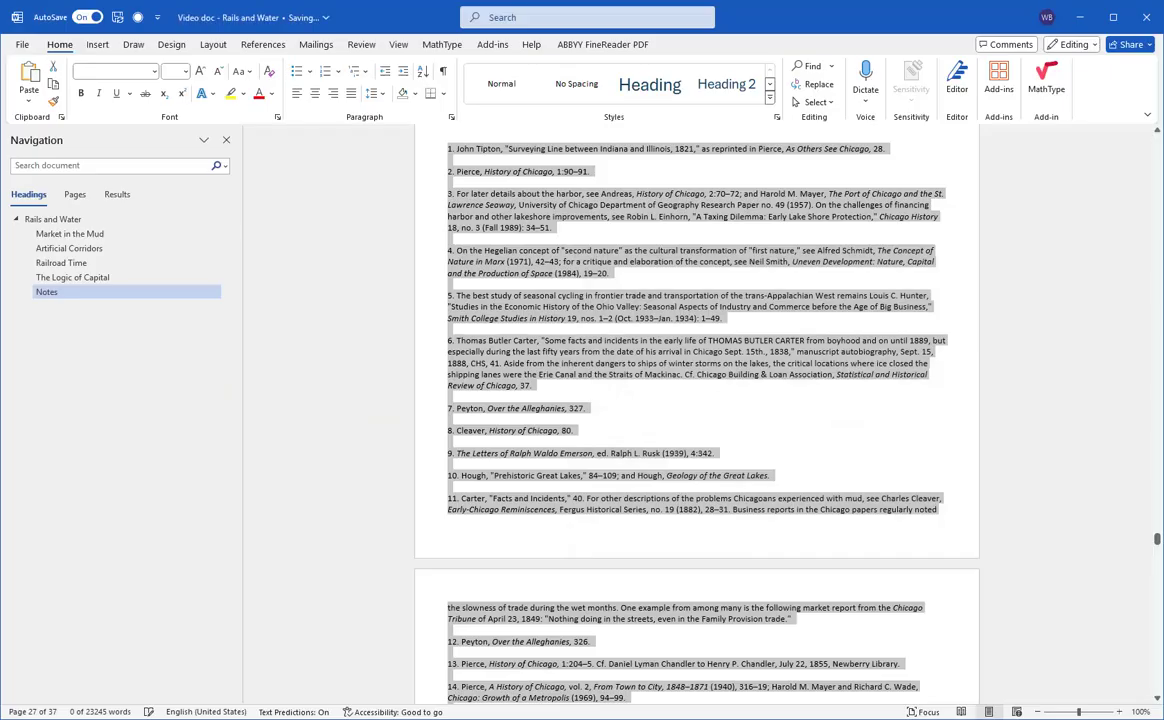
click(325, 77)
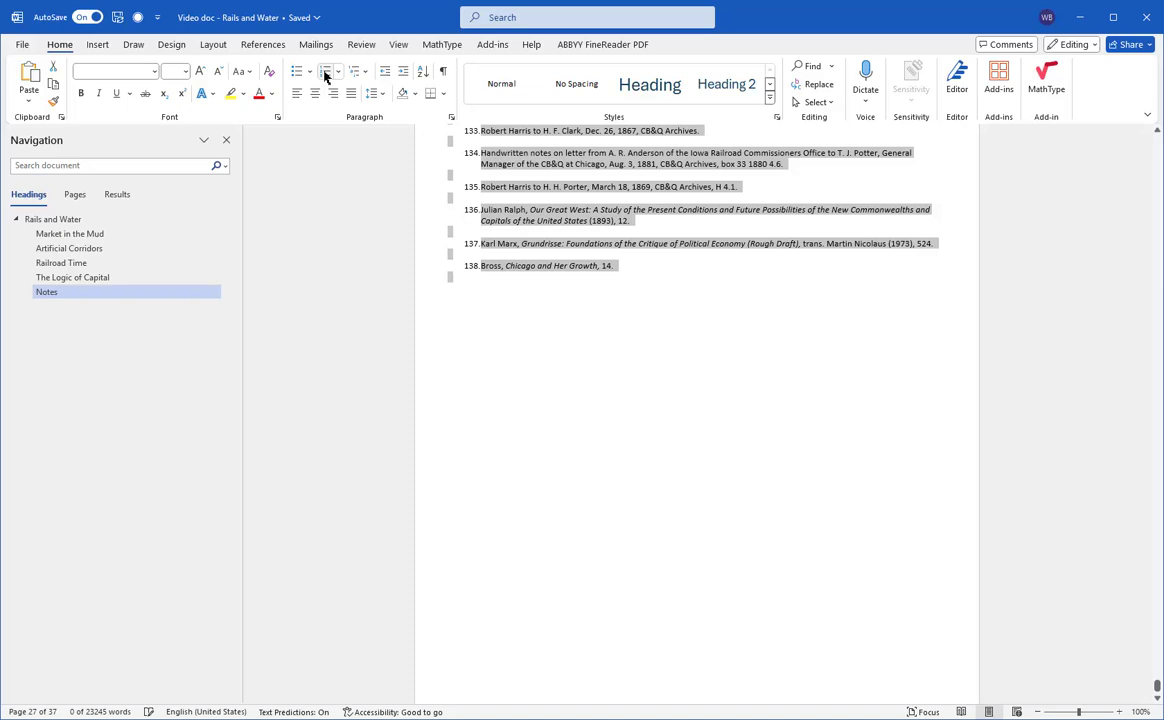
Remove the blank lines between the numbered notes by replacing every ^p^p with ^p, with wildcards turned off
key(ctrl+h)
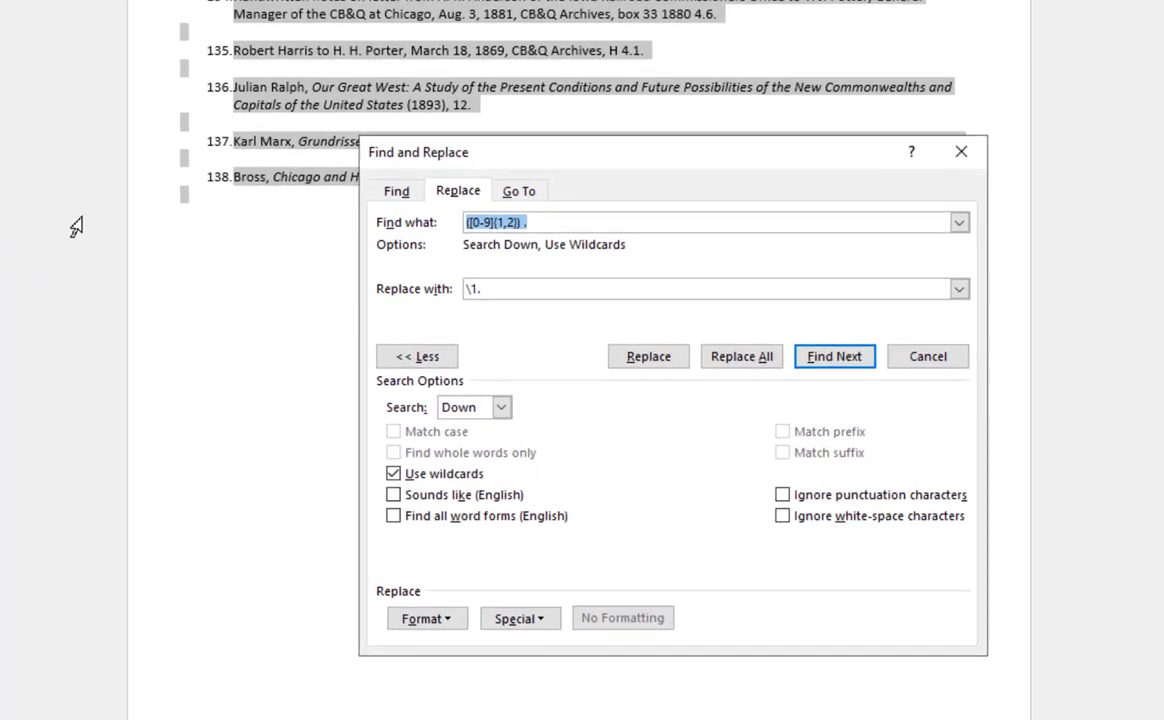
text(^p^)
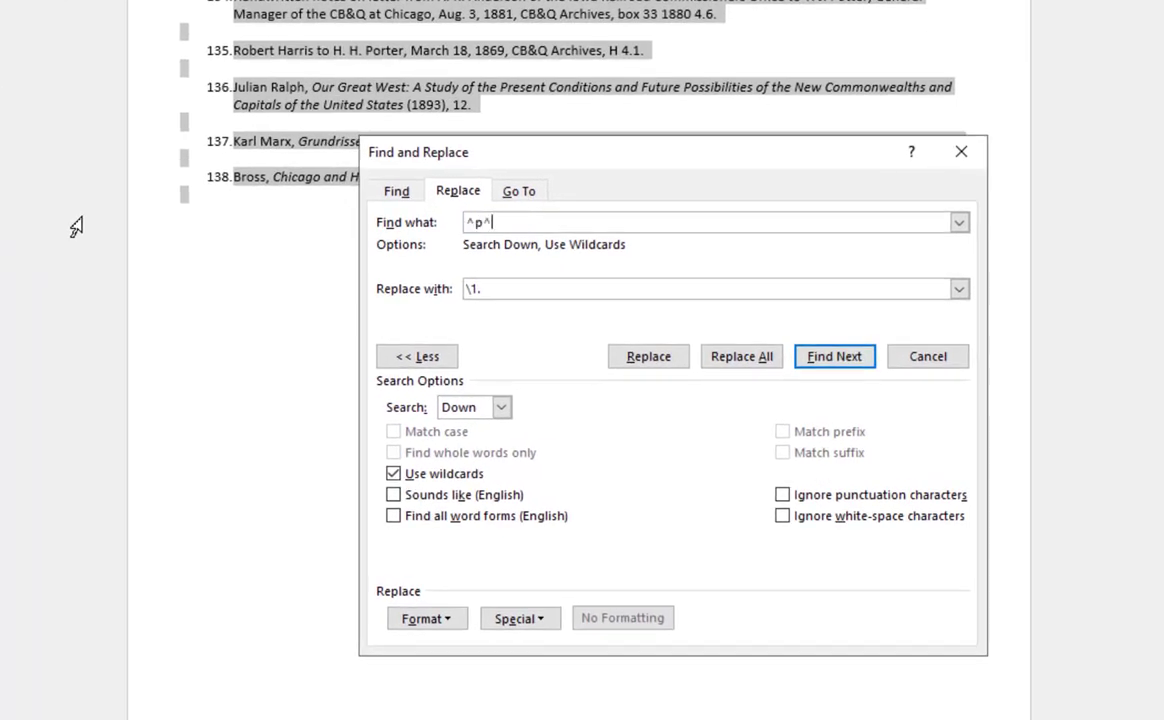
text(p)
key(Tab)
text(^p)
click(741, 356)
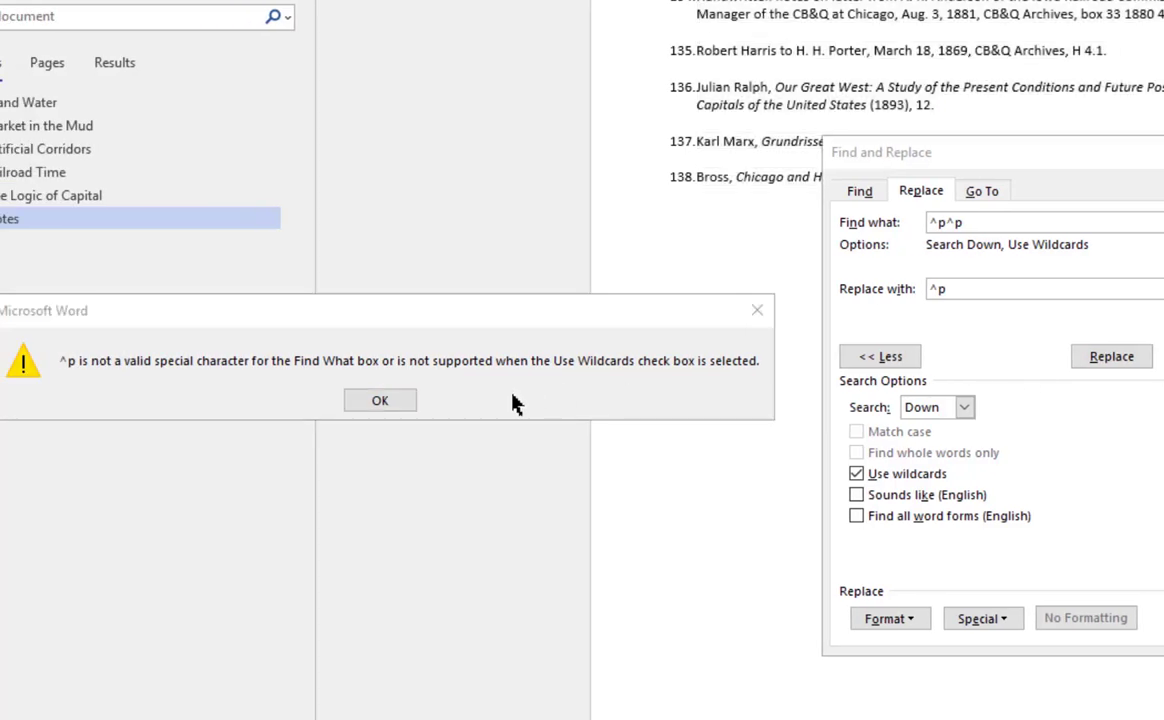
click(380, 400)
click(857, 474)
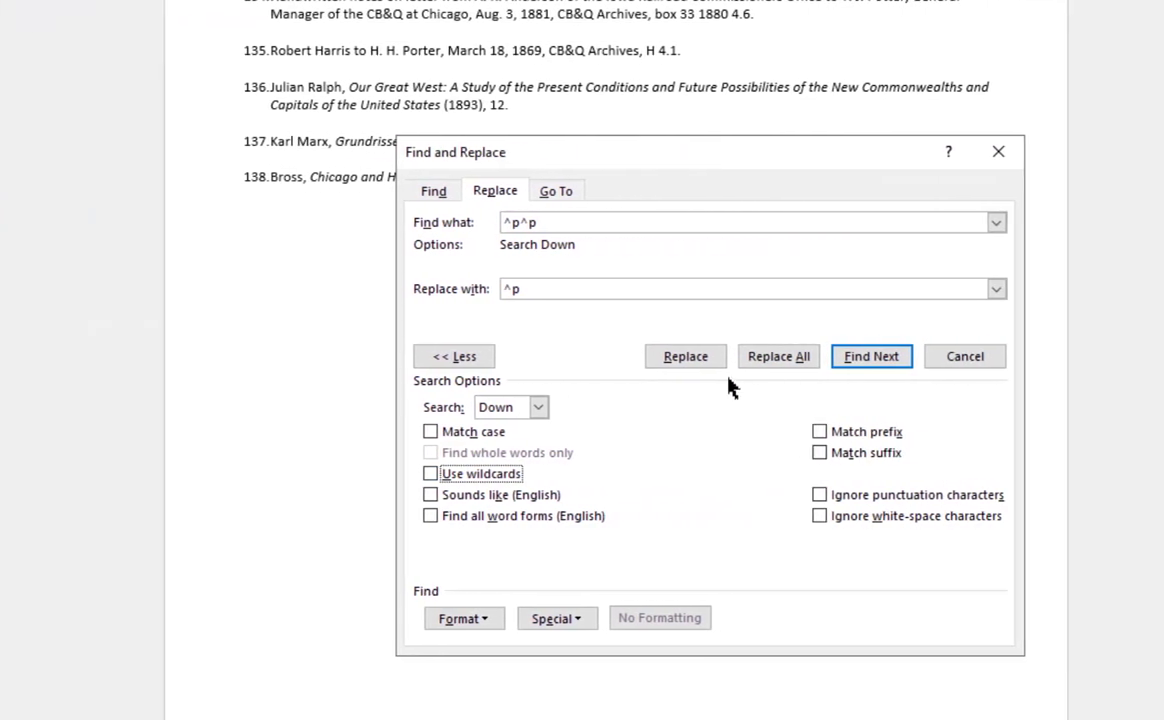
click(1121, 356)
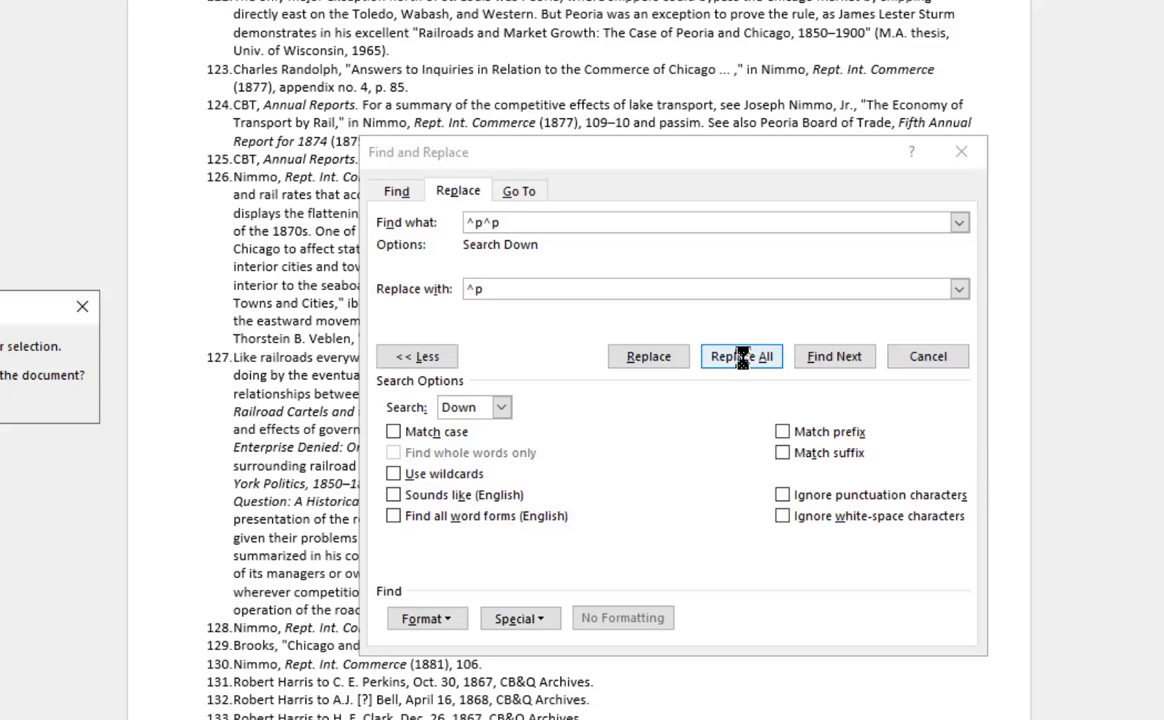
key(Return)
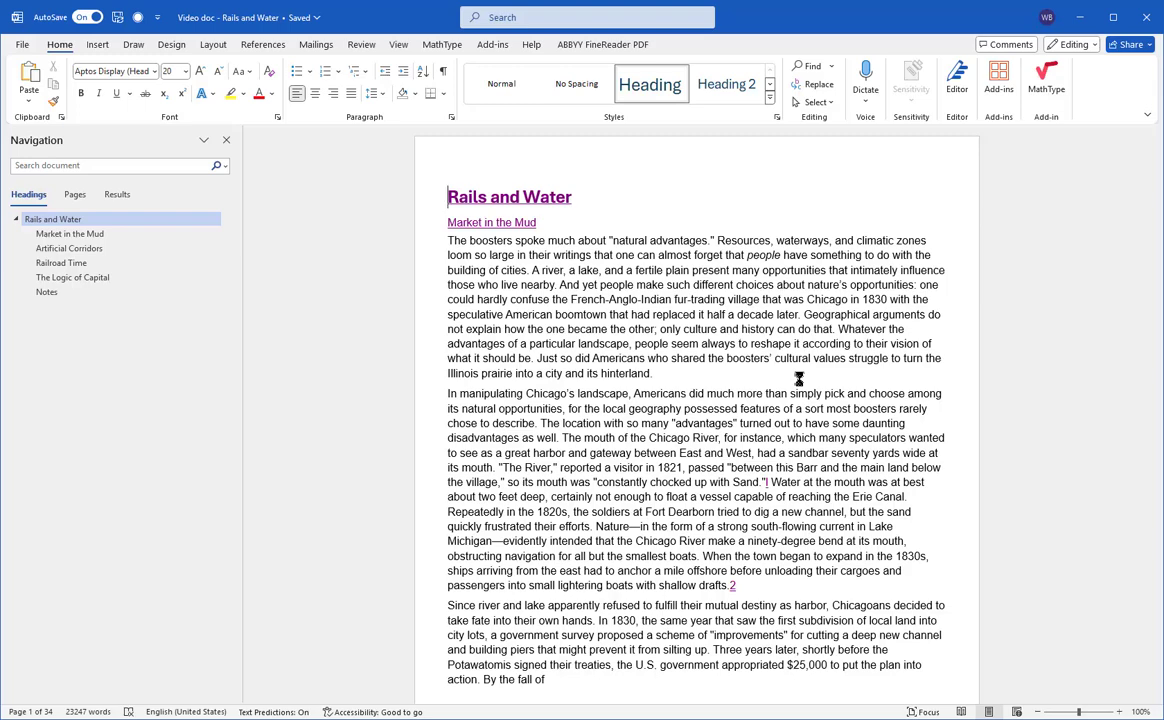
Replace note reference 1 with a hyperlinked cross-reference to numbered item 1, referring to its paragraph number
double_click(768, 482)
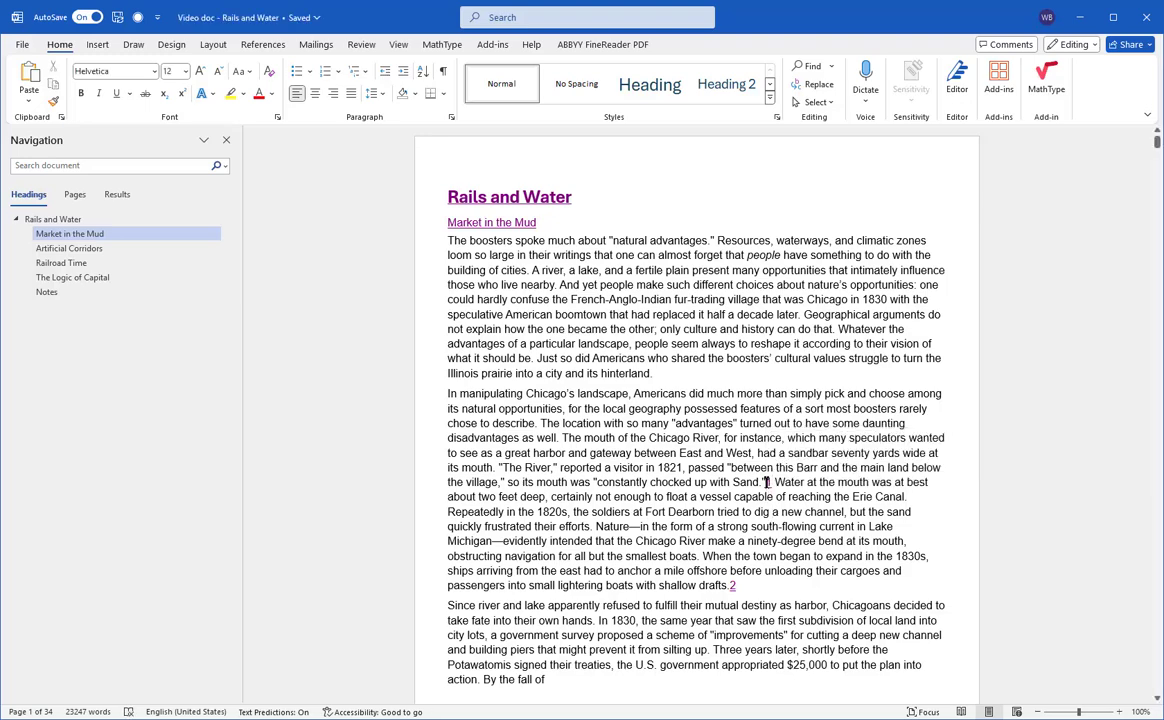
click(768, 482)
double_click(768, 482)
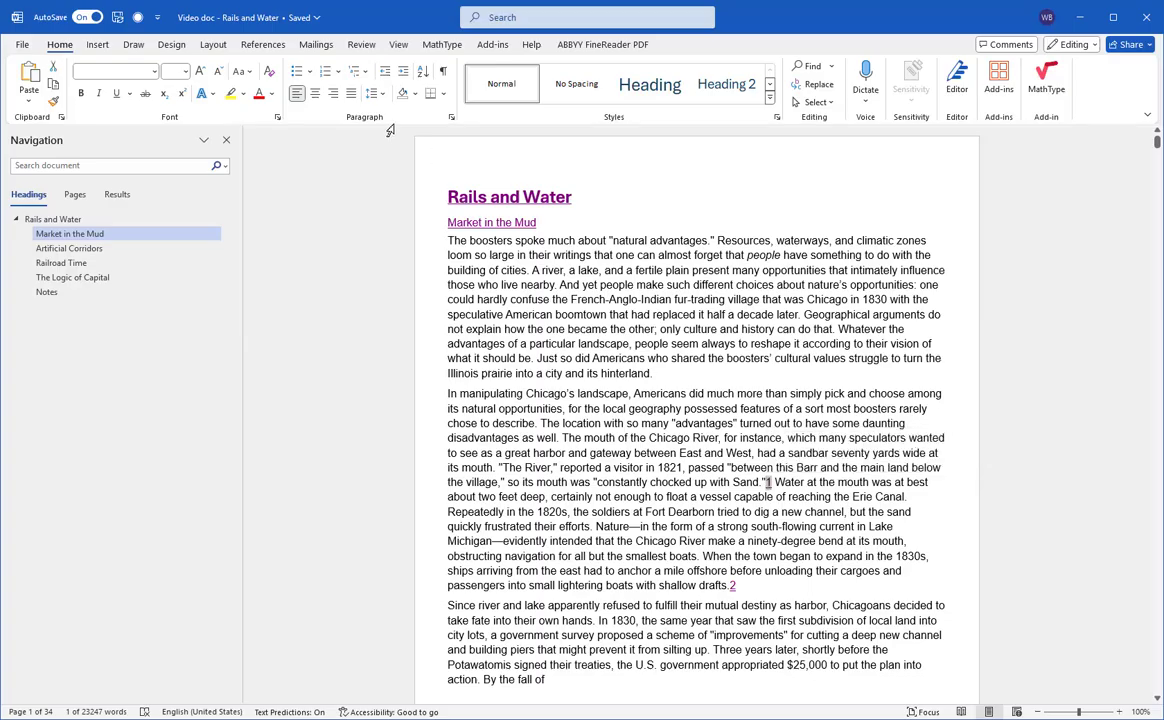
click(279, 45)
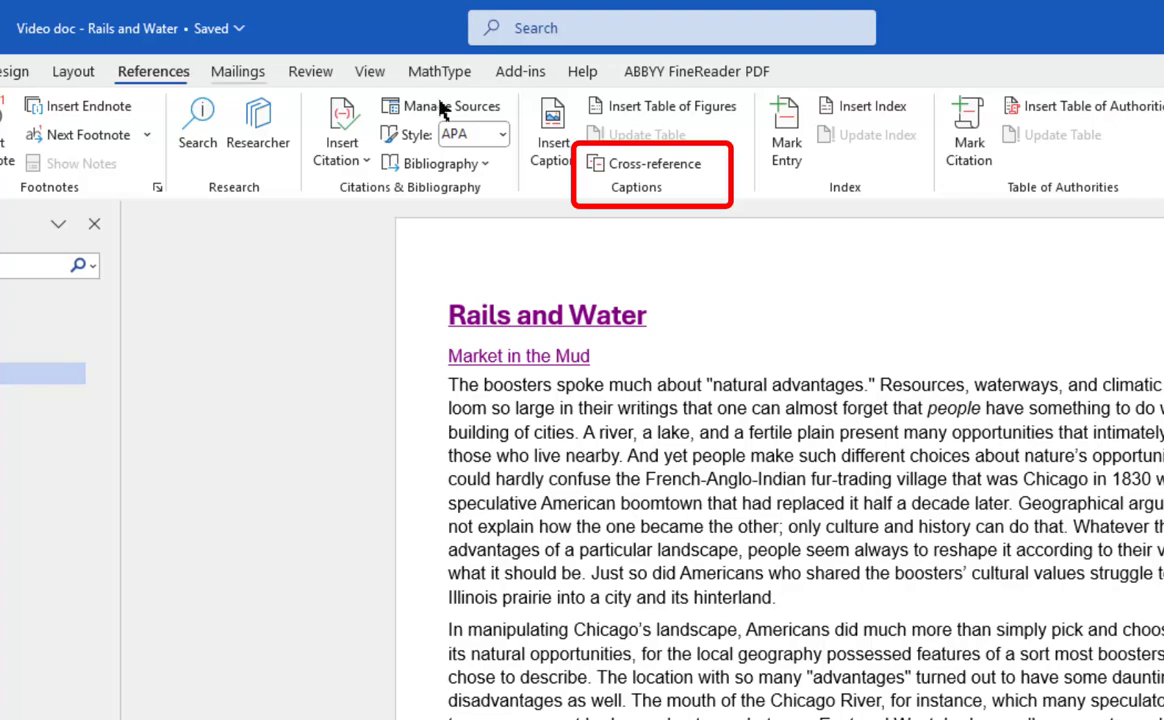
click(645, 165)
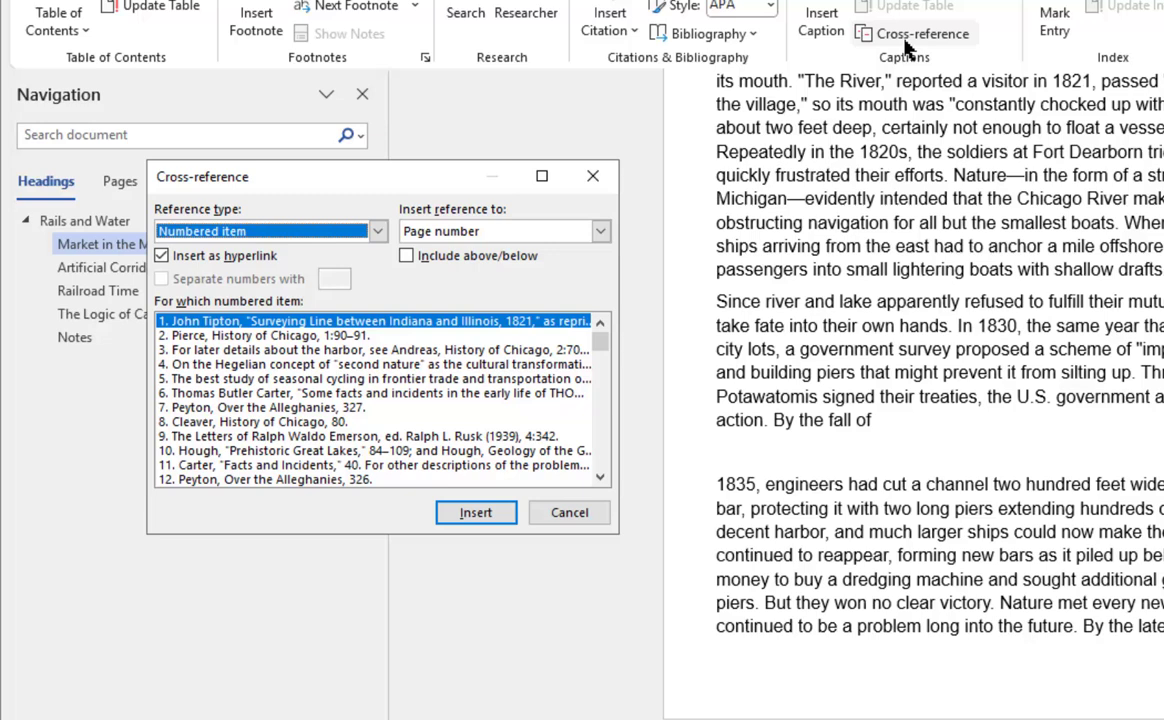
click(473, 233)
click(475, 265)
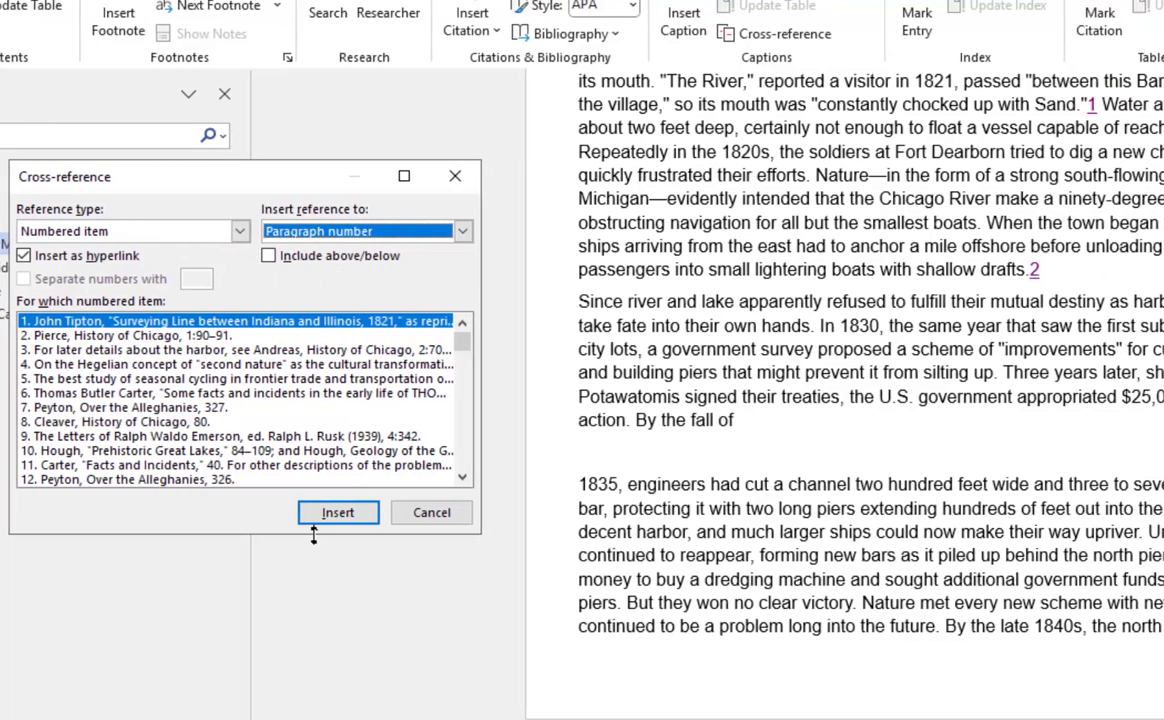
click(456, 512)
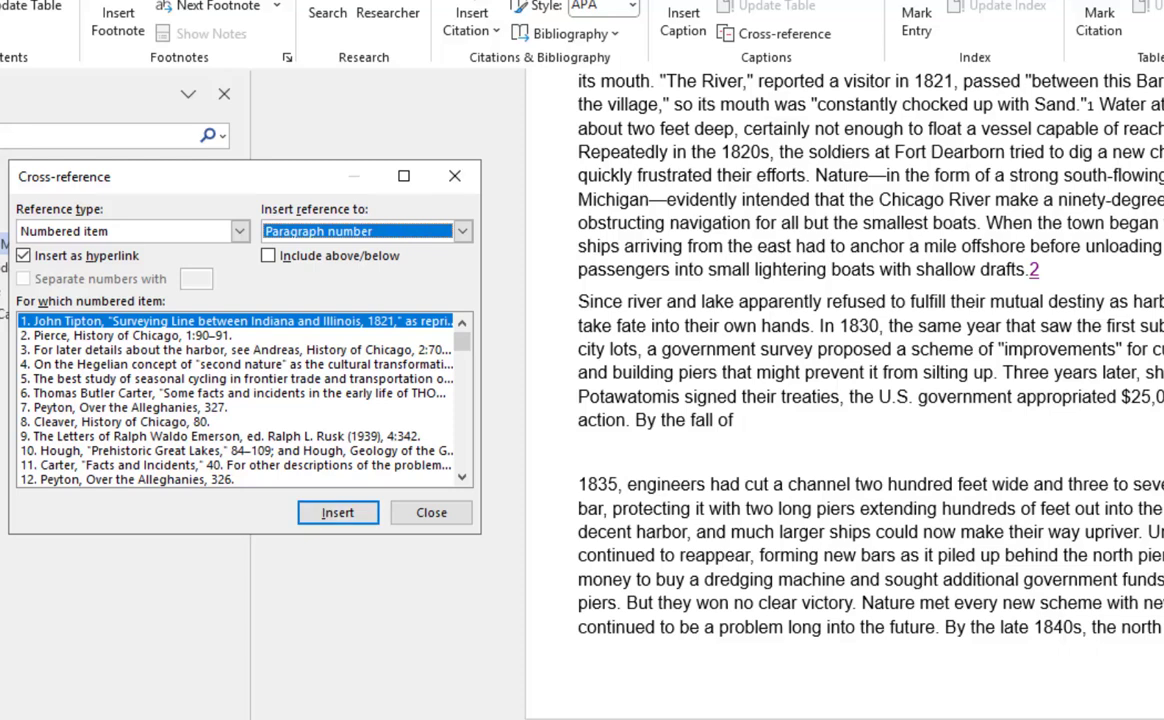
Follow the new cross-reference at note reference 1 to test its link, and undo the insertion
click(1096, 104)
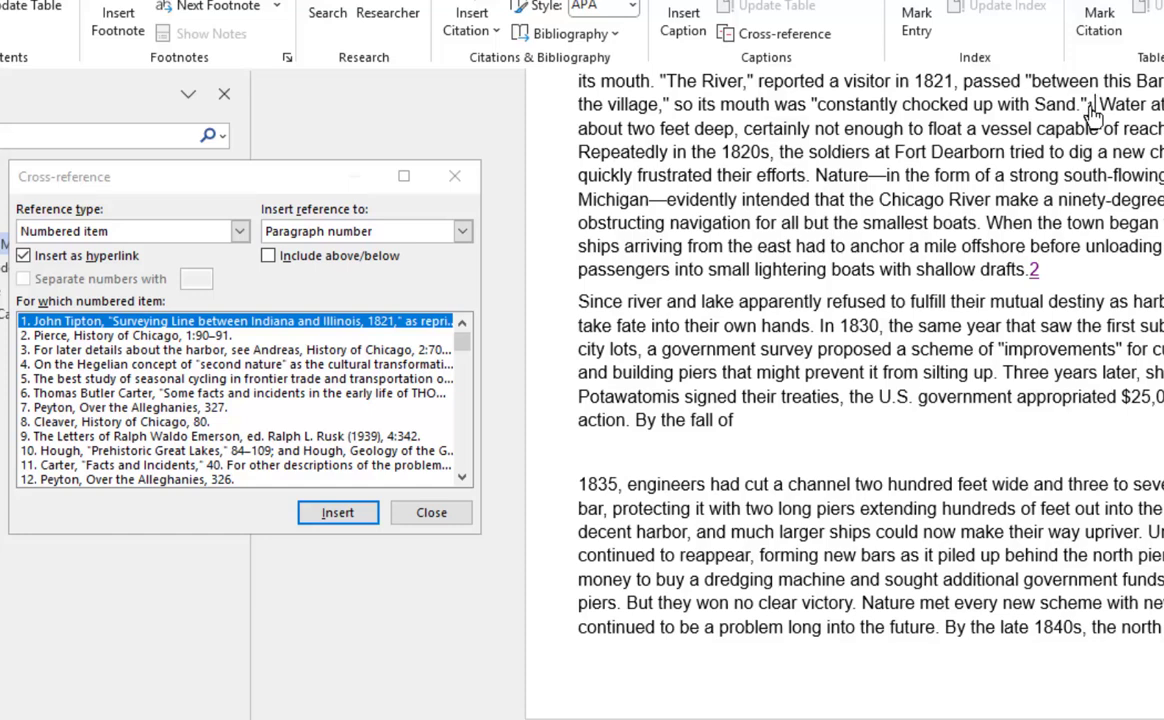
ctrl+click(1093, 108)
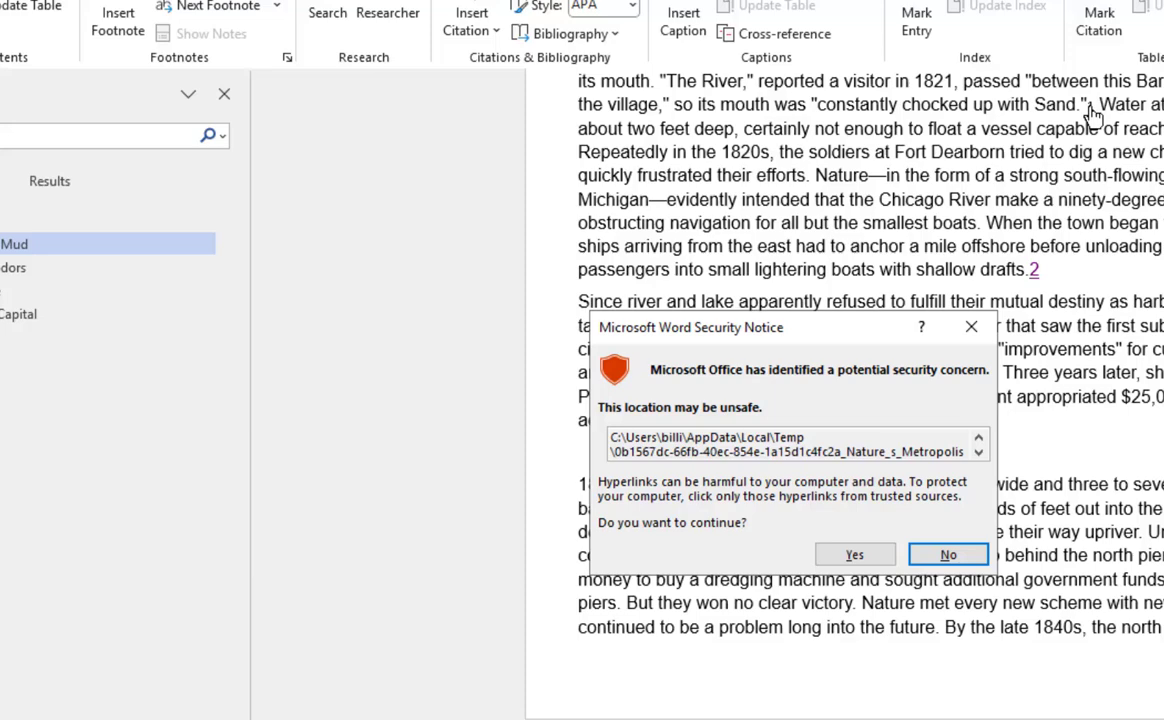
key(Return)
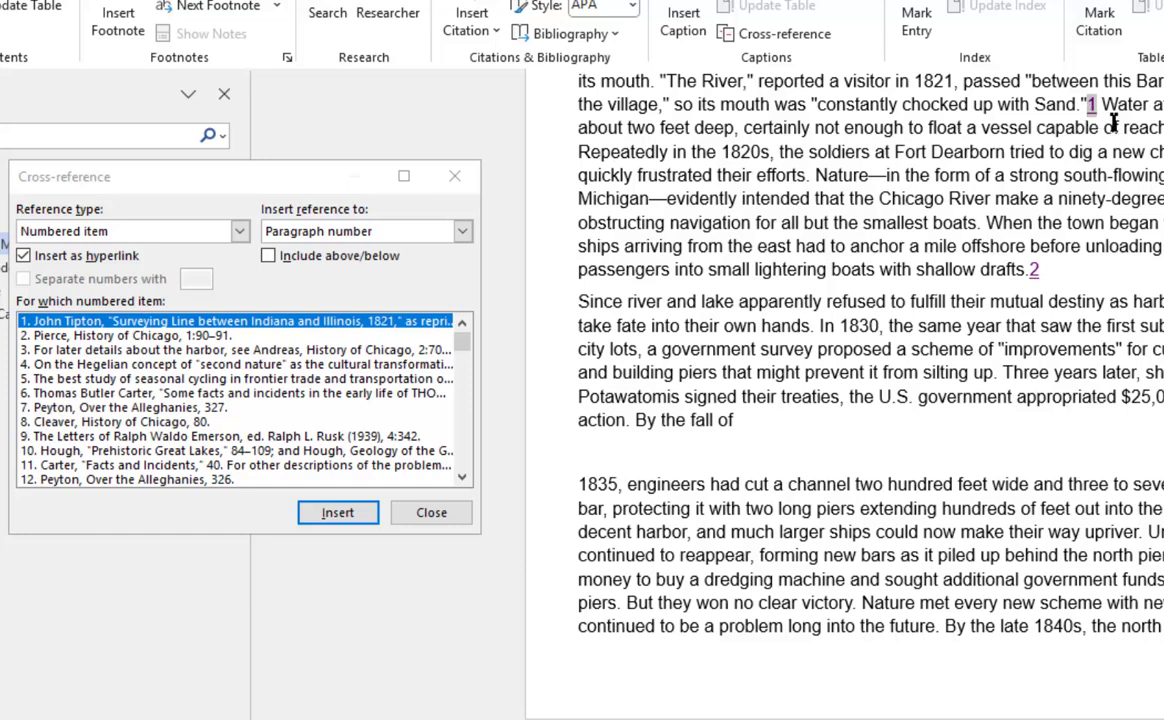
Remove the old linked number at note reference 1 and insert the paragraph-number cross-reference to note 1 in its place
click(1106, 106)
key(Left)
click(340, 513)
click(1096, 110)
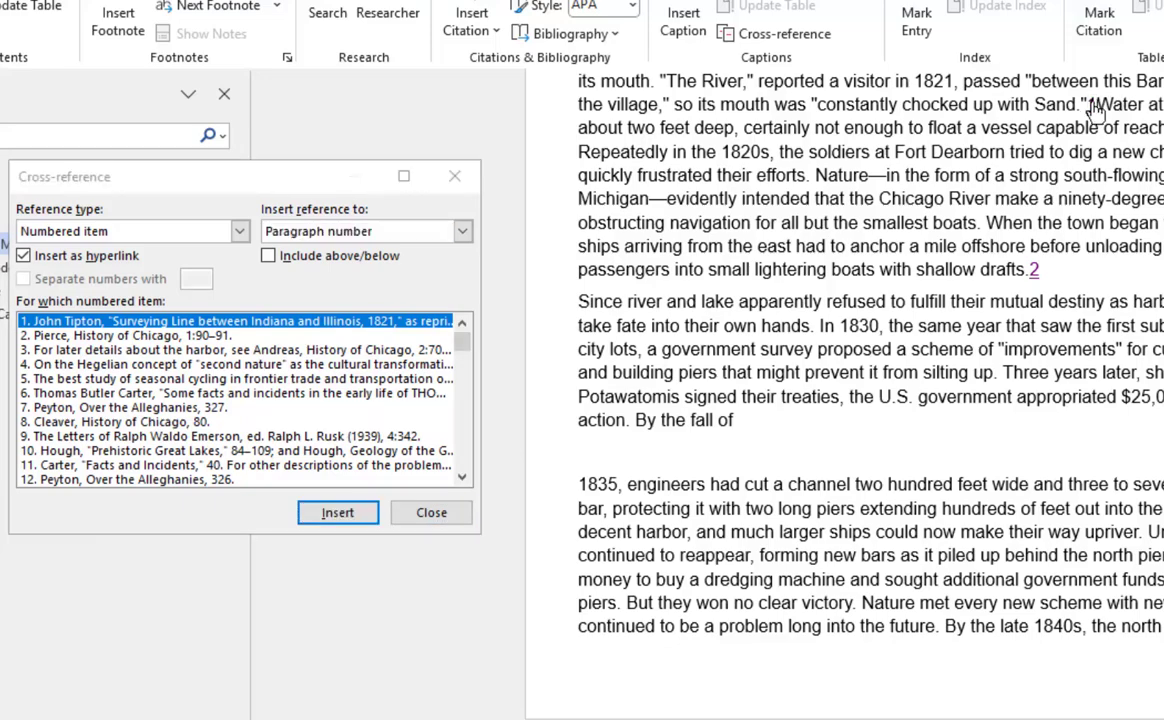
Follow the cross-reference at note reference 1 to test its link, return to the text, and add a space after it
double_click(1094, 106)
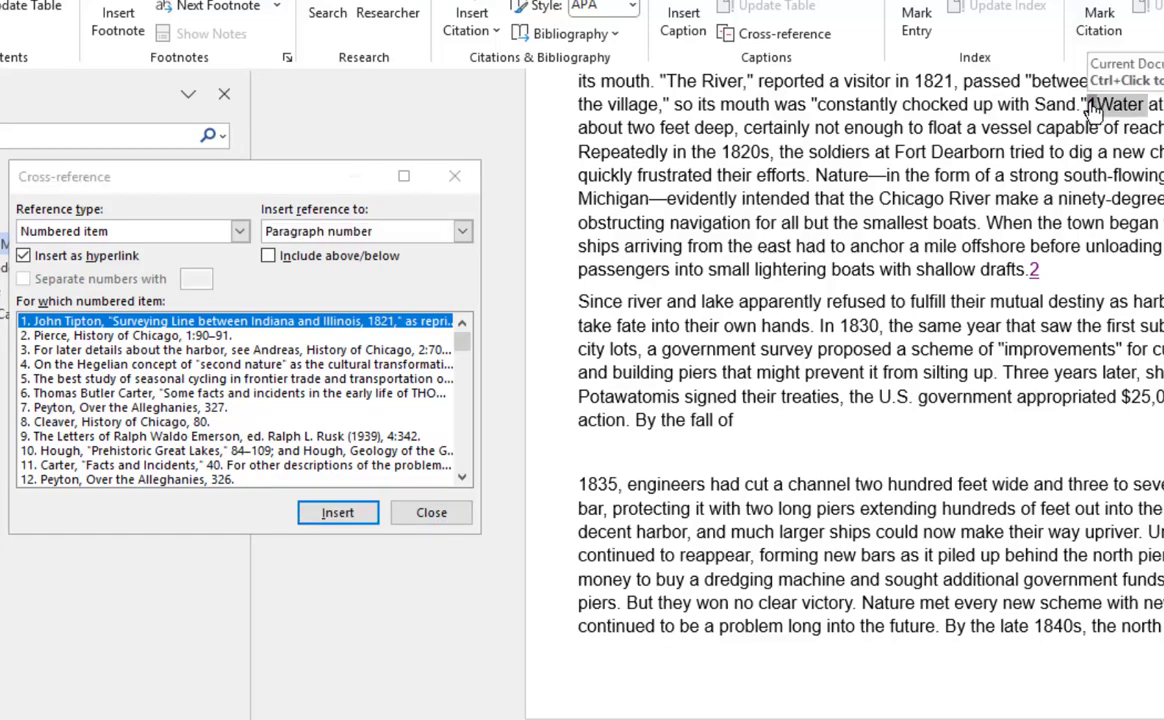
ctrl+click(1096, 108)
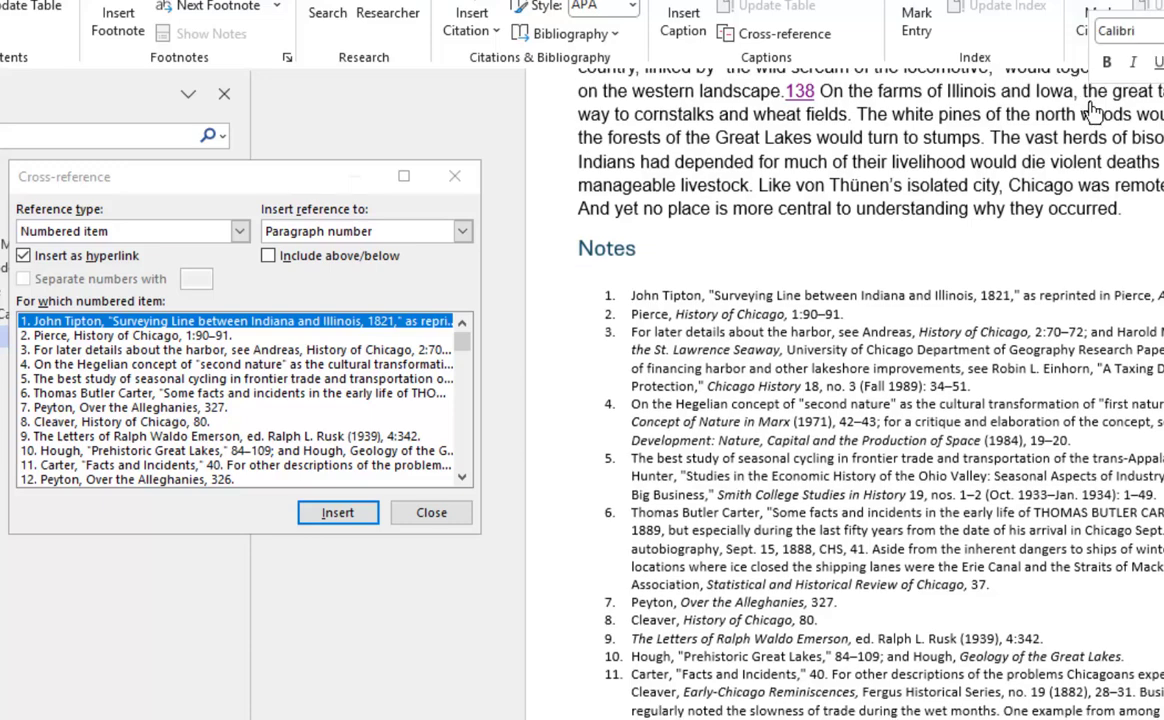
key(alt+Left)
scroll(1094, 108, up, 3)
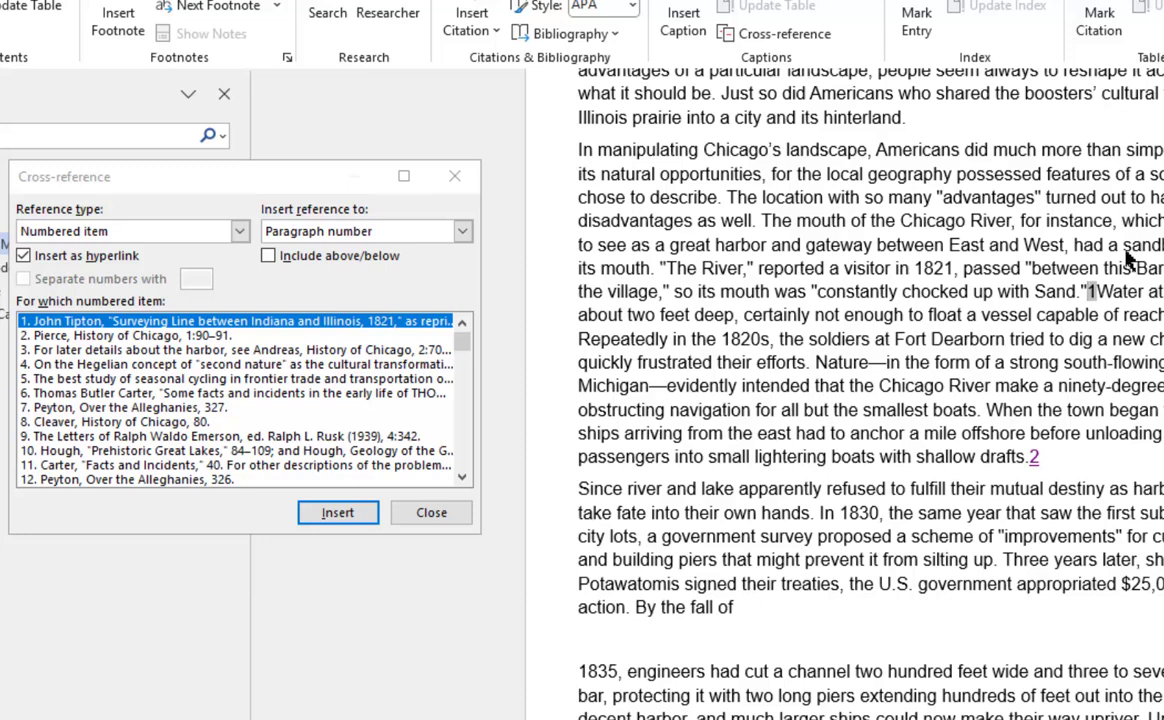
click(1100, 290)
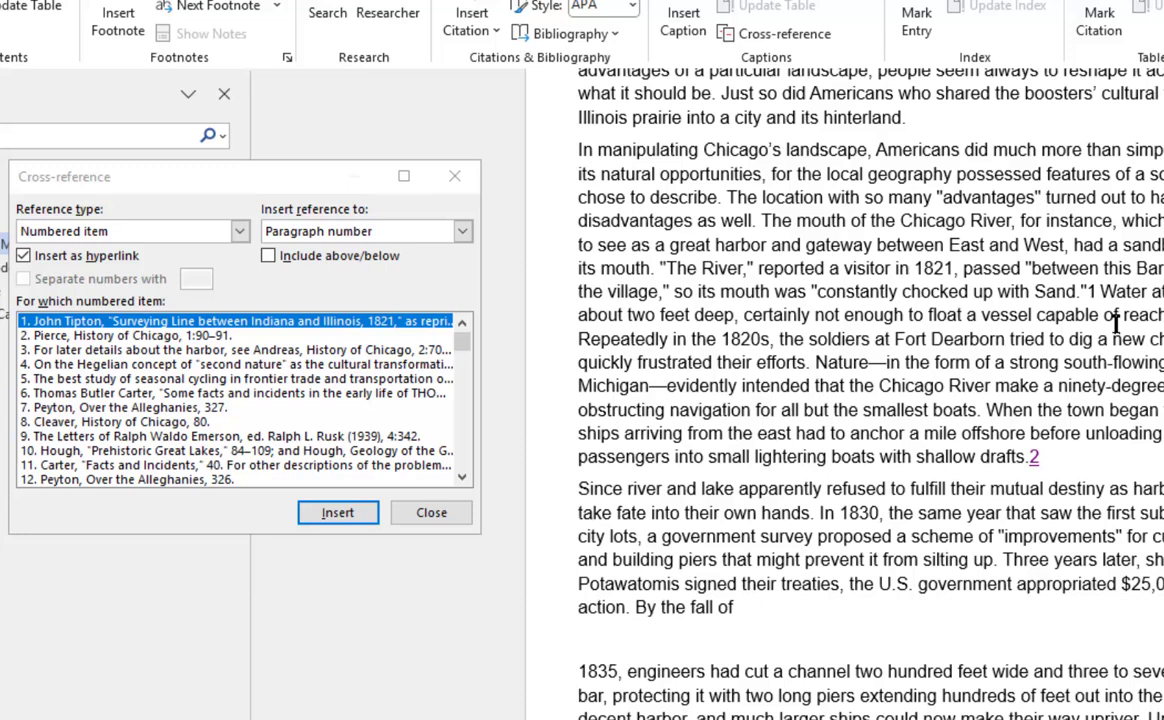
Set up a find and replace of ([0-9]{1,2}) with \1, with wildcards turned on
key(ctrl+h)
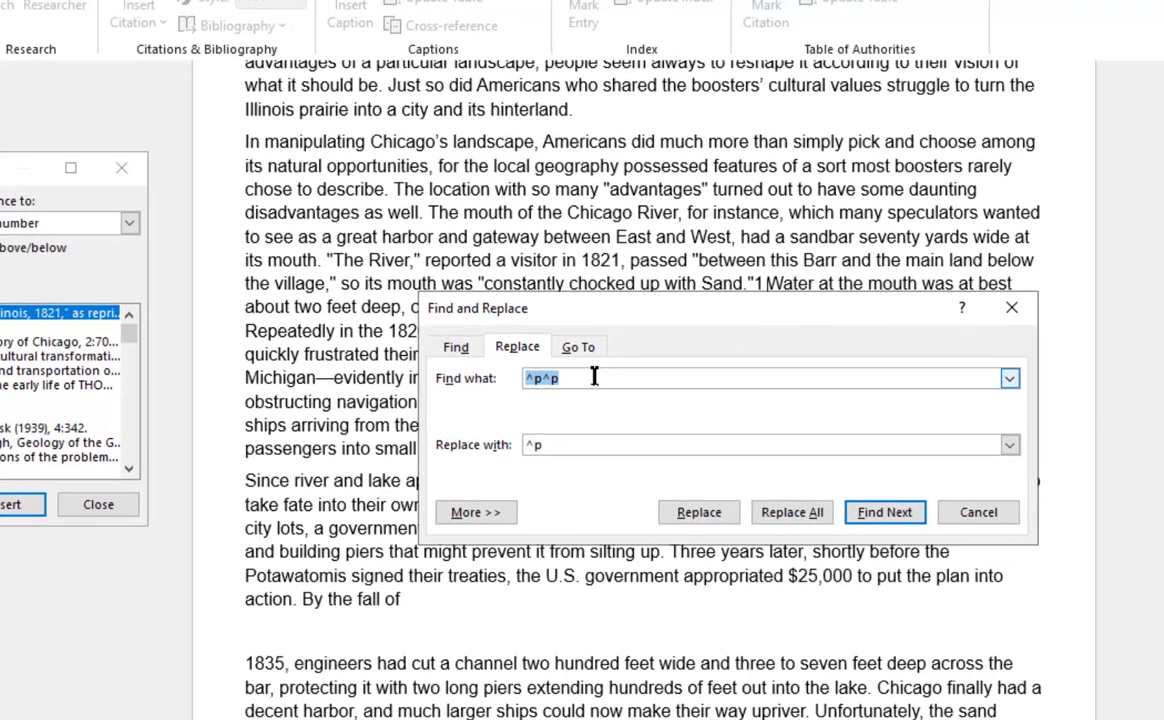
text(([0-9]{1,2}))
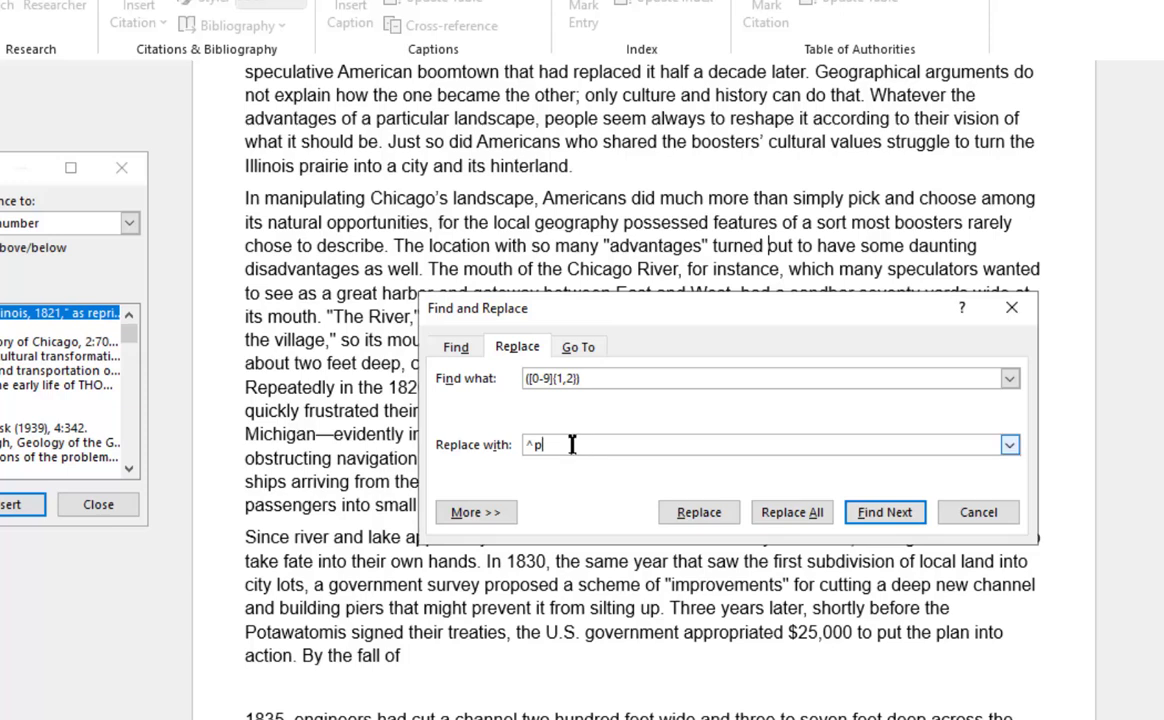
key(BackSpace)
key(BackSpace)
text(\1)
key(Tab)
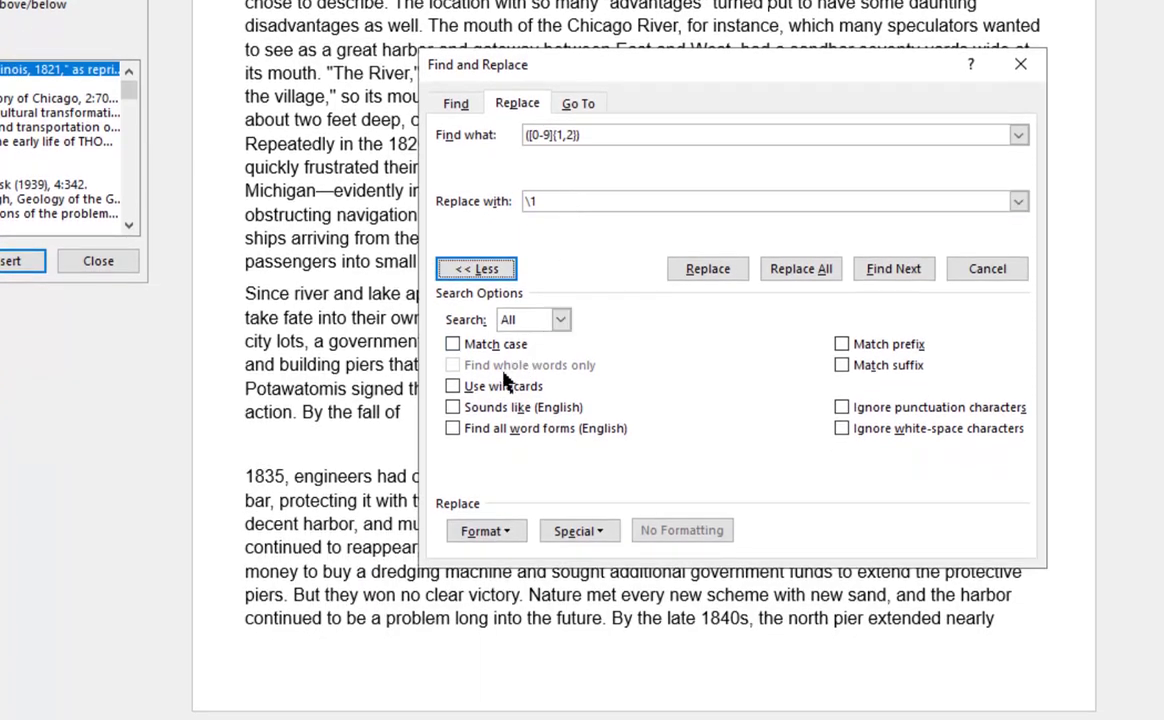
click(499, 388)
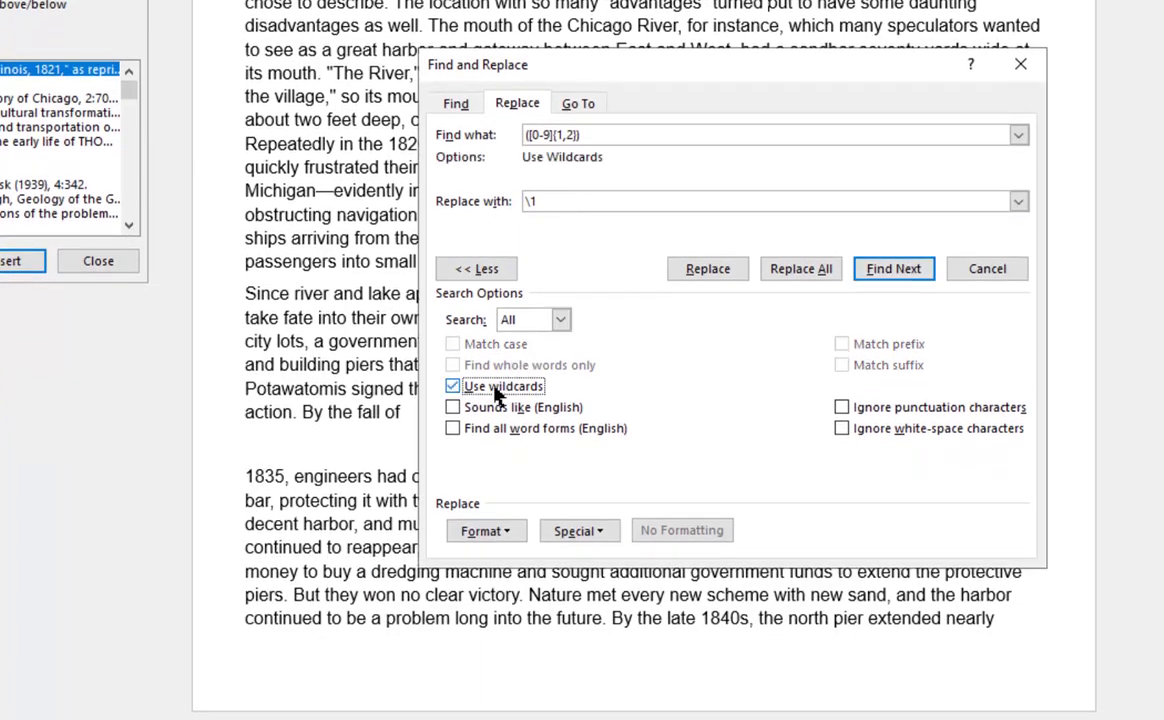
Give the replacement text a 28 pt font size and replace all matching numbers in the document
click(507, 534)
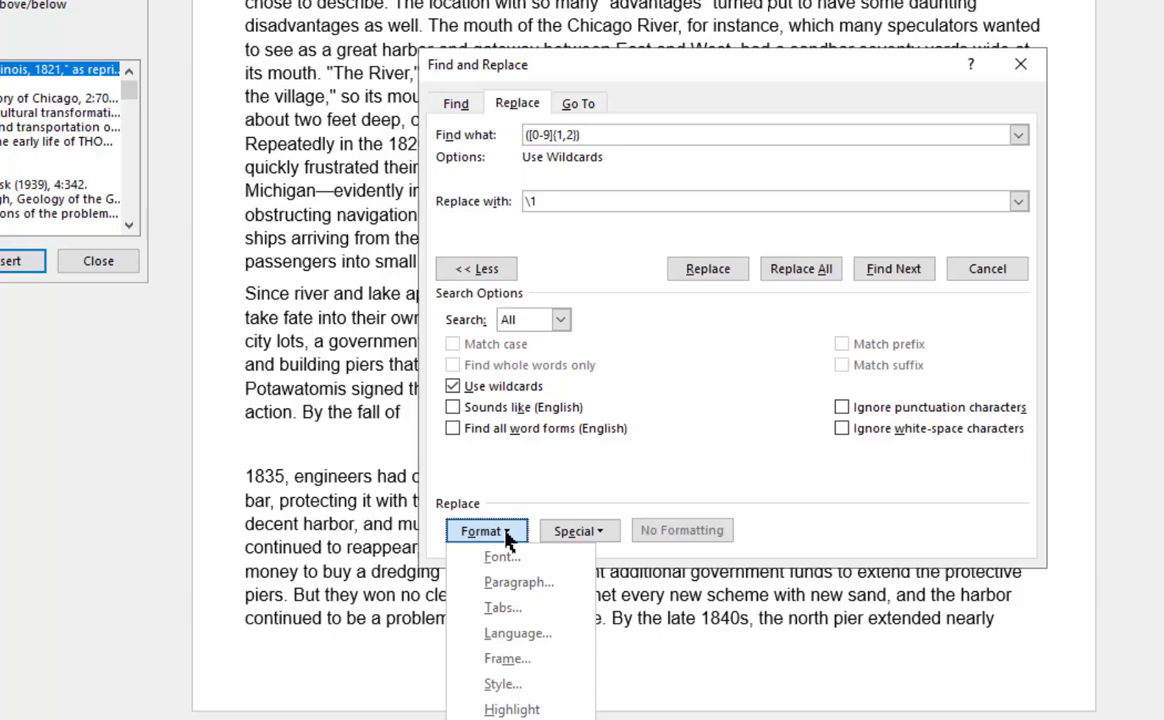
click(507, 556)
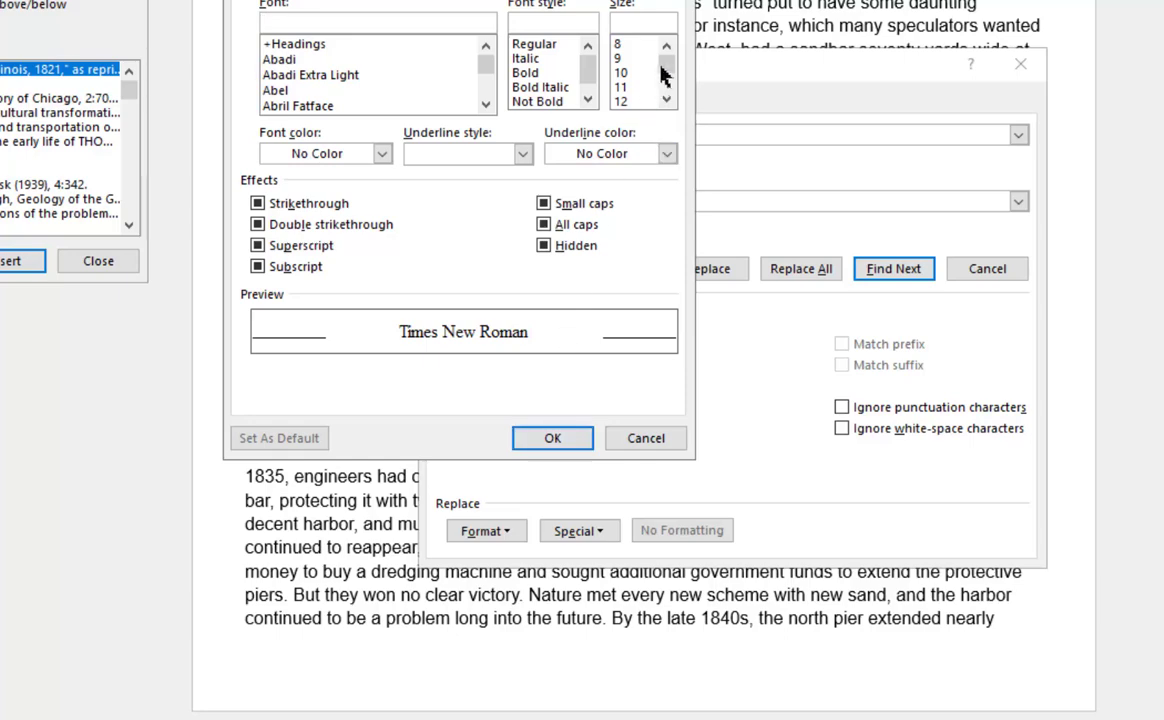
scroll(664, 90, down, 3)
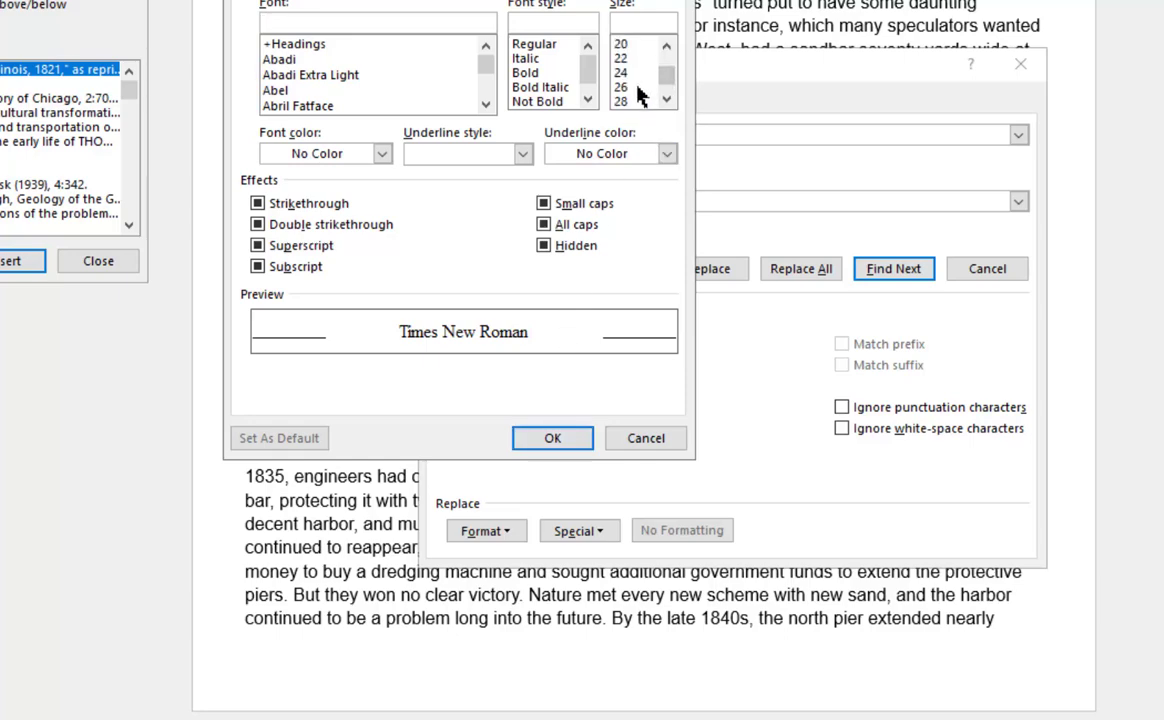
click(632, 101)
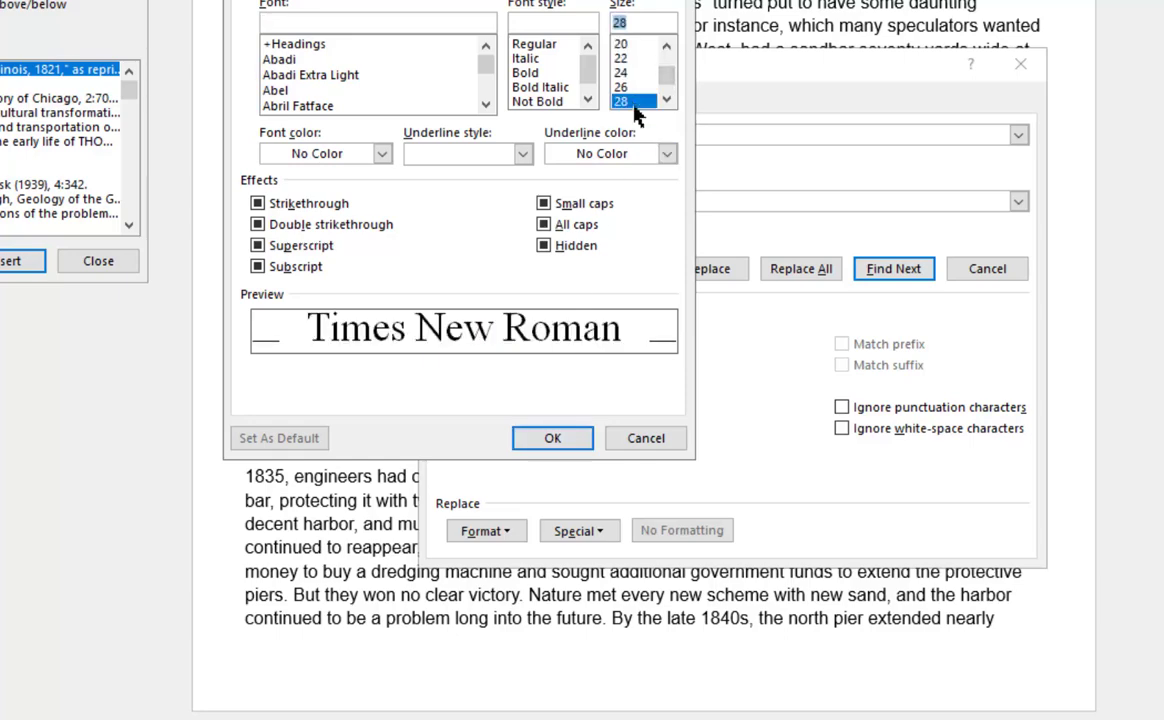
click(553, 440)
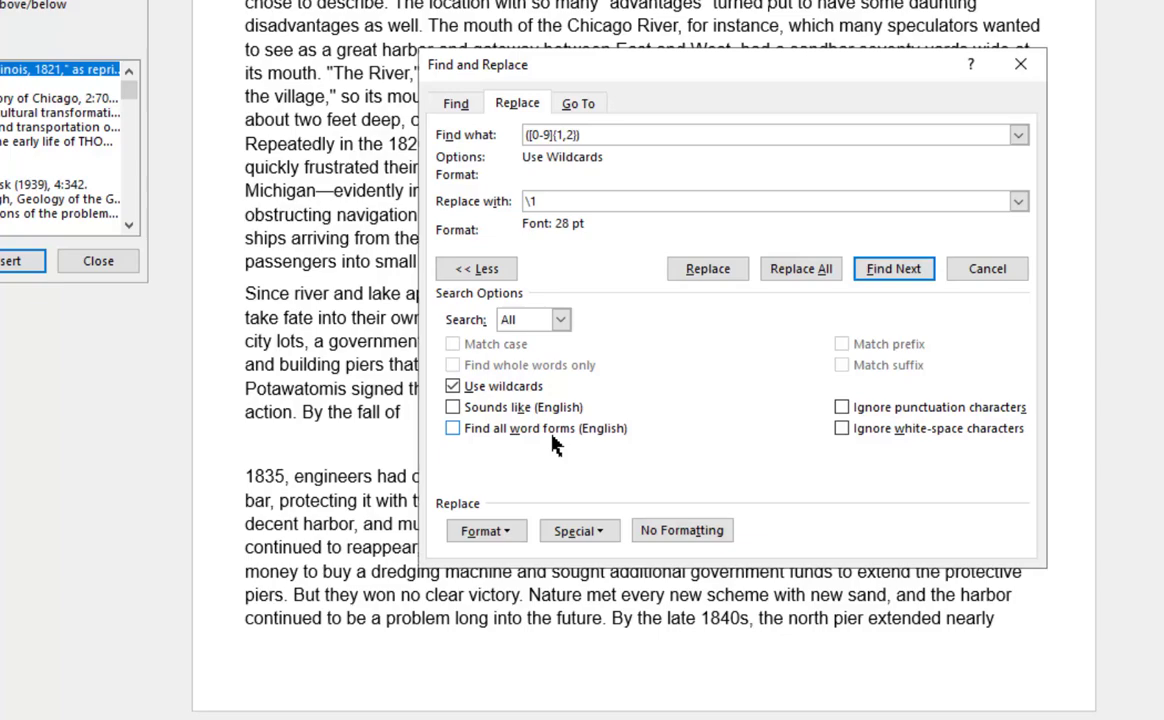
click(784, 278)
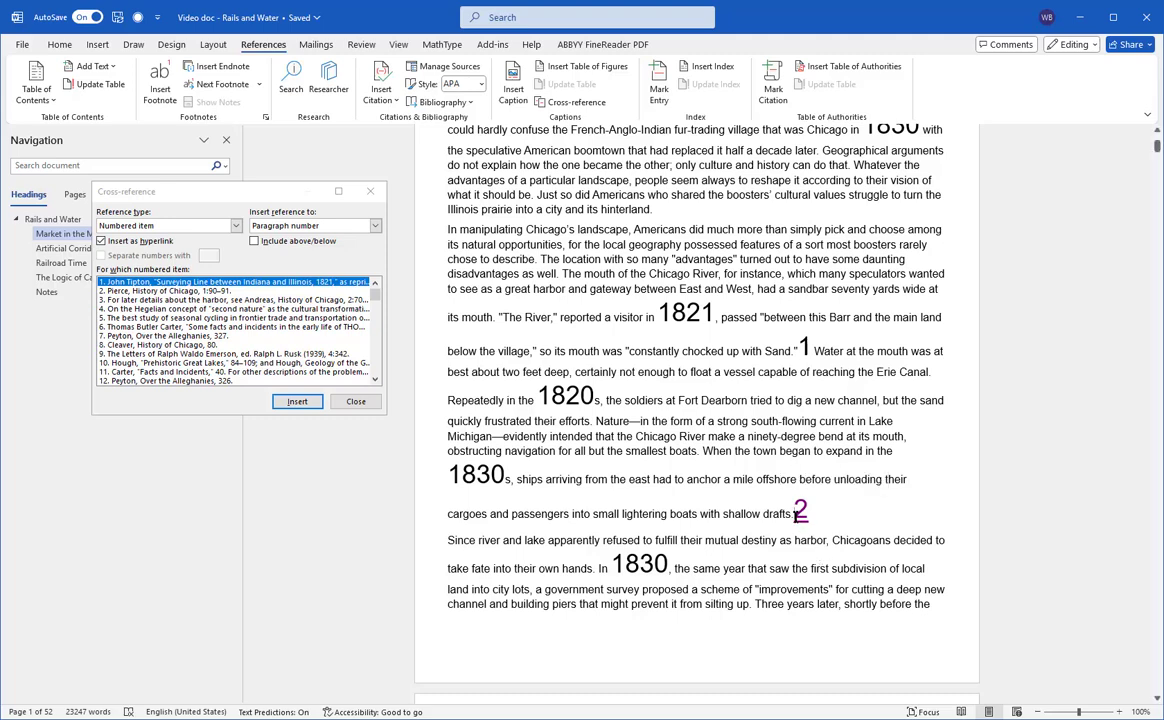
Replace note reference 2 with a hyperlinked paragraph-number cross-reference to note 2, and follow it to test the link
double_click(799, 512)
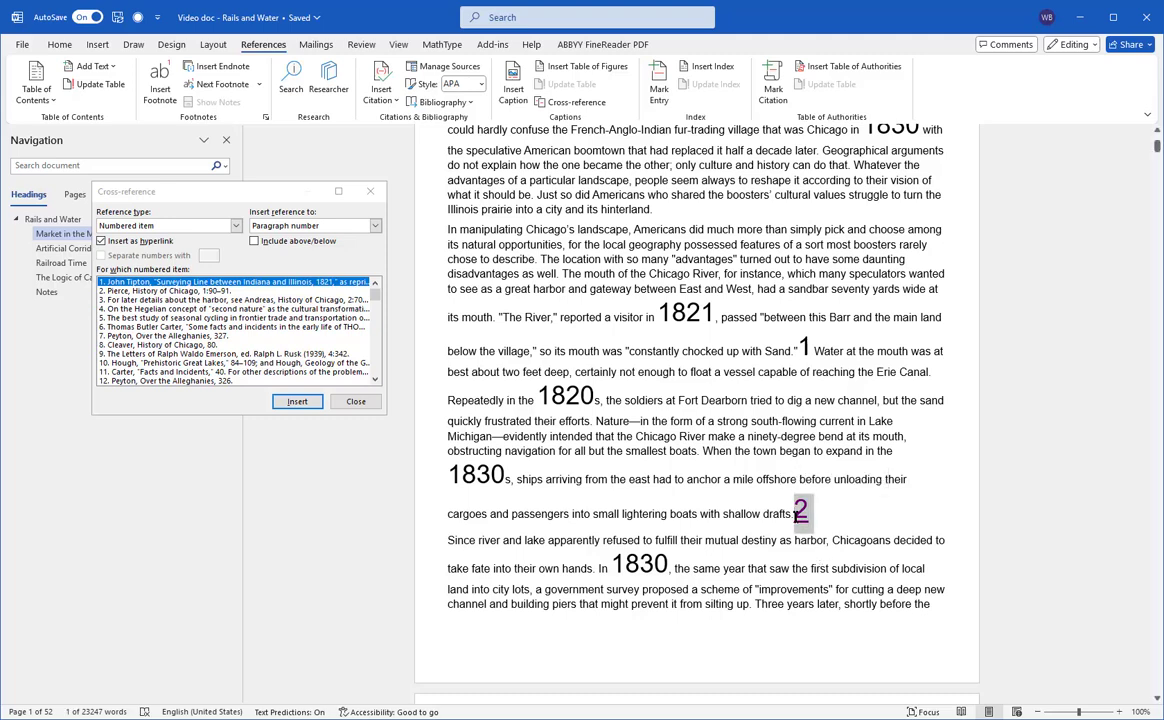
click(226, 290)
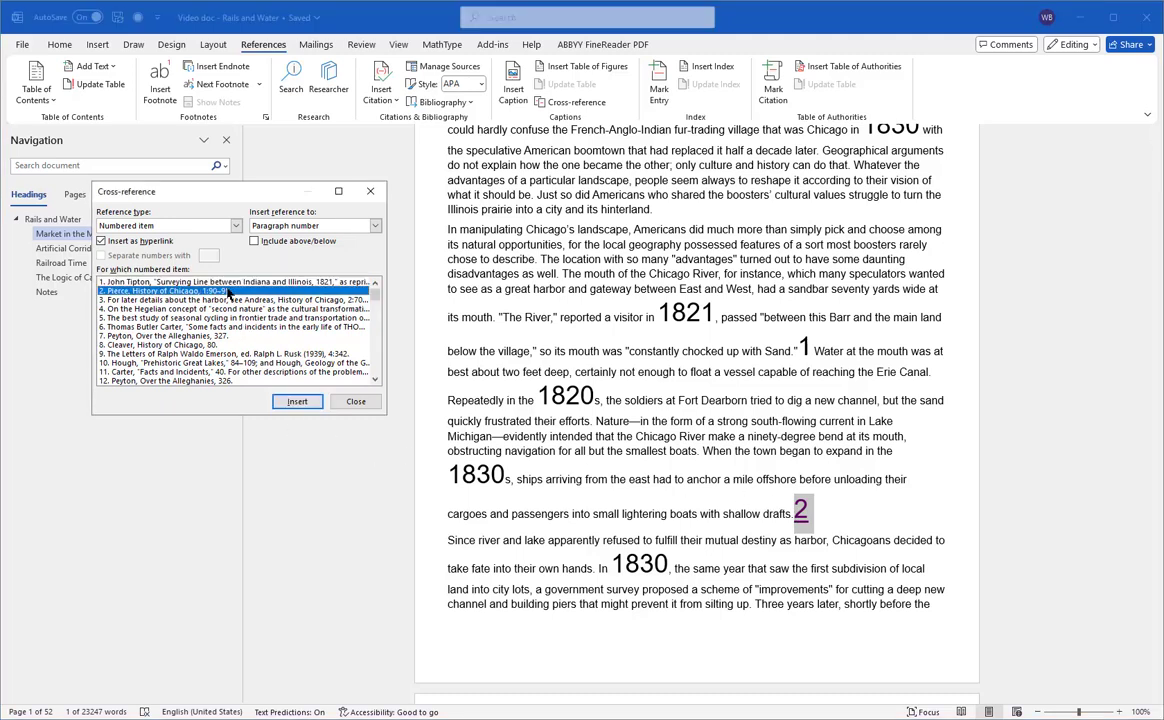
click(297, 401)
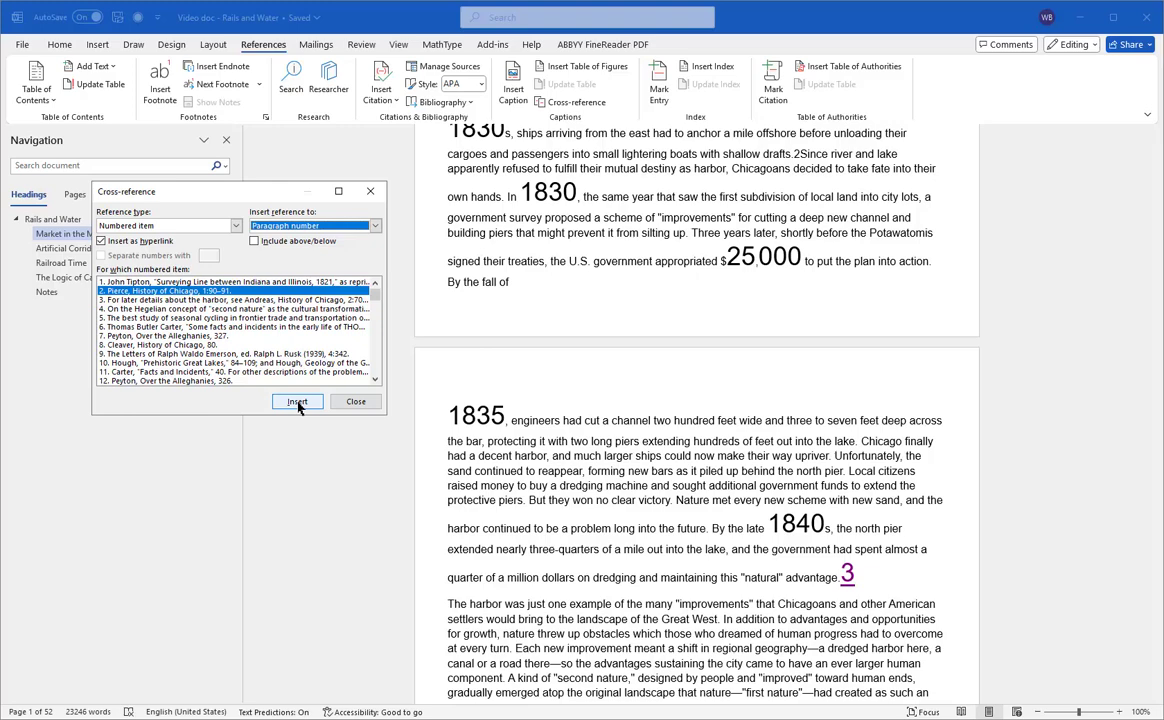
click(802, 155)
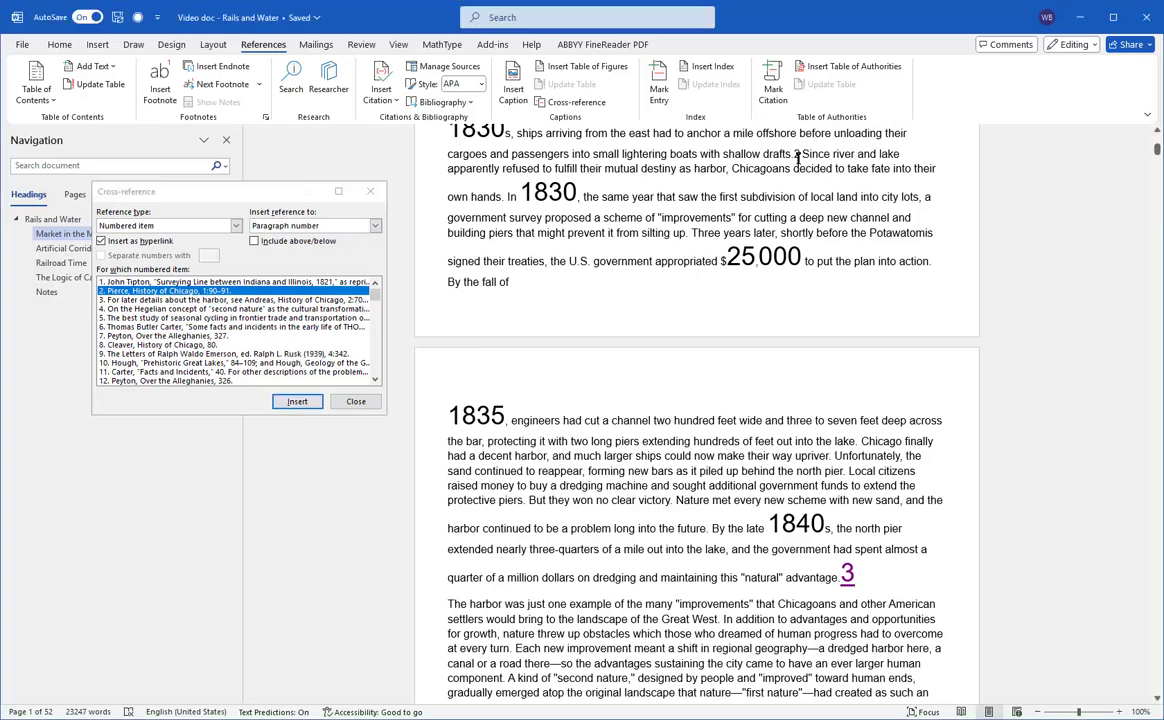
ctrl+click(797, 155)
Replace note reference 11 with a hyperlinked paragraph-number cross-reference to note 11, and follow it to test the link
scroll(753, 445, down, 12)
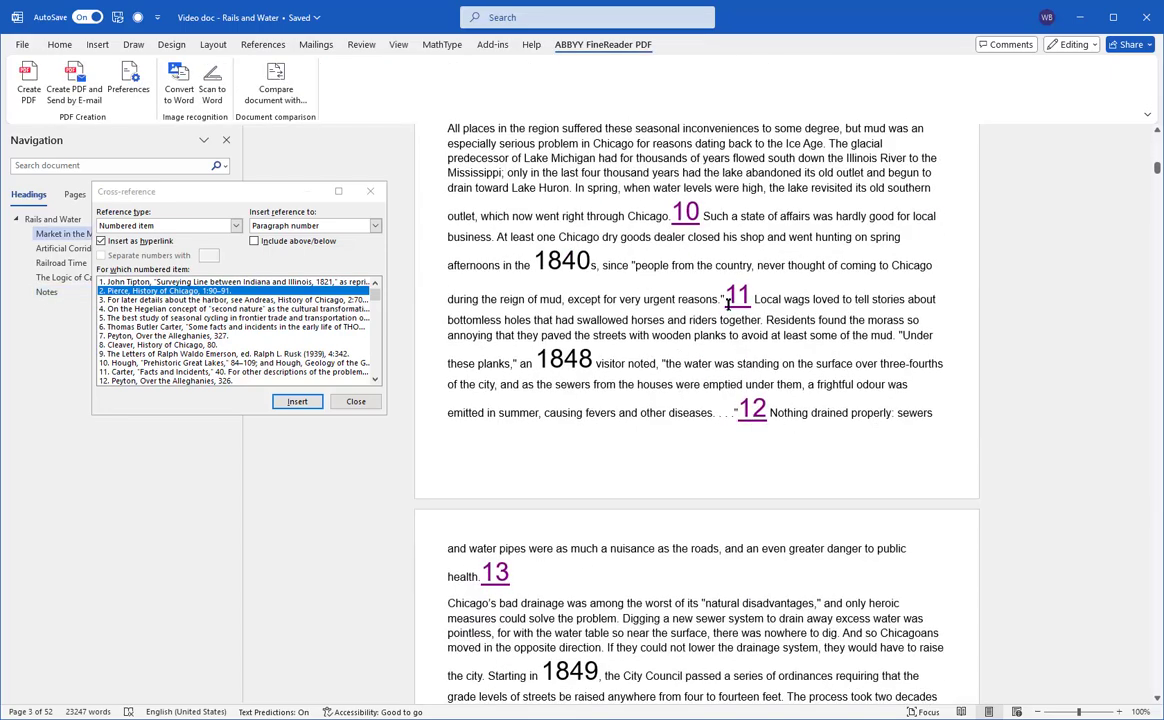
double_click(729, 298)
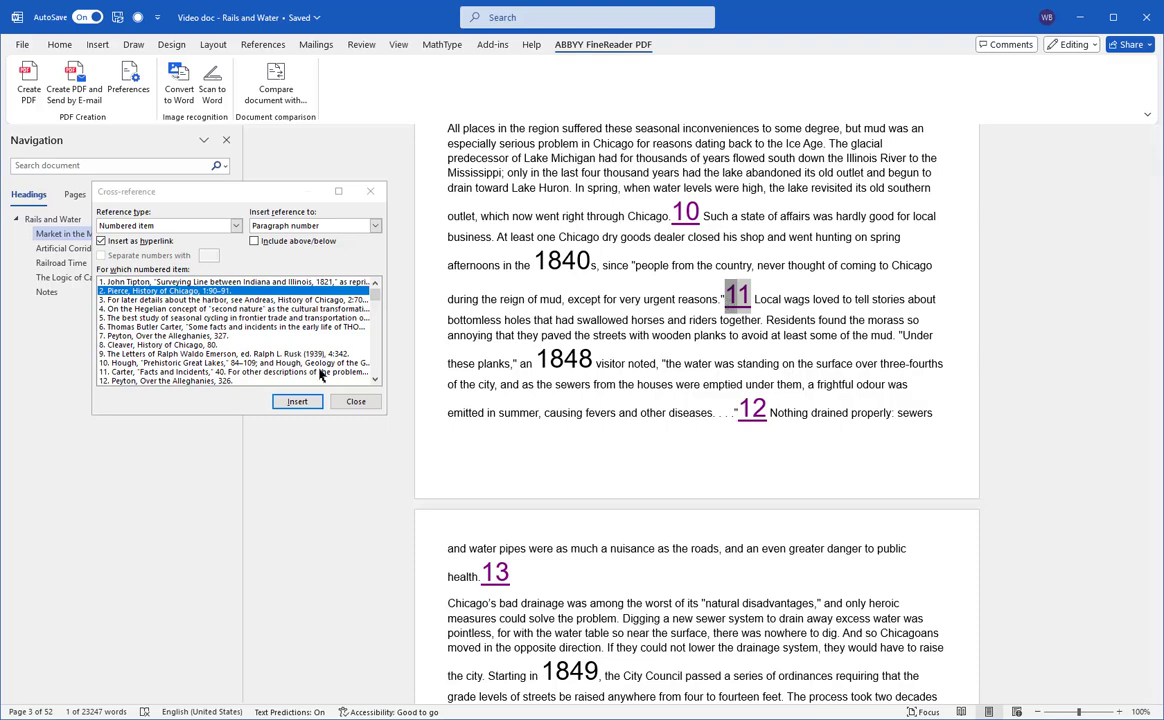
click(290, 371)
click(297, 401)
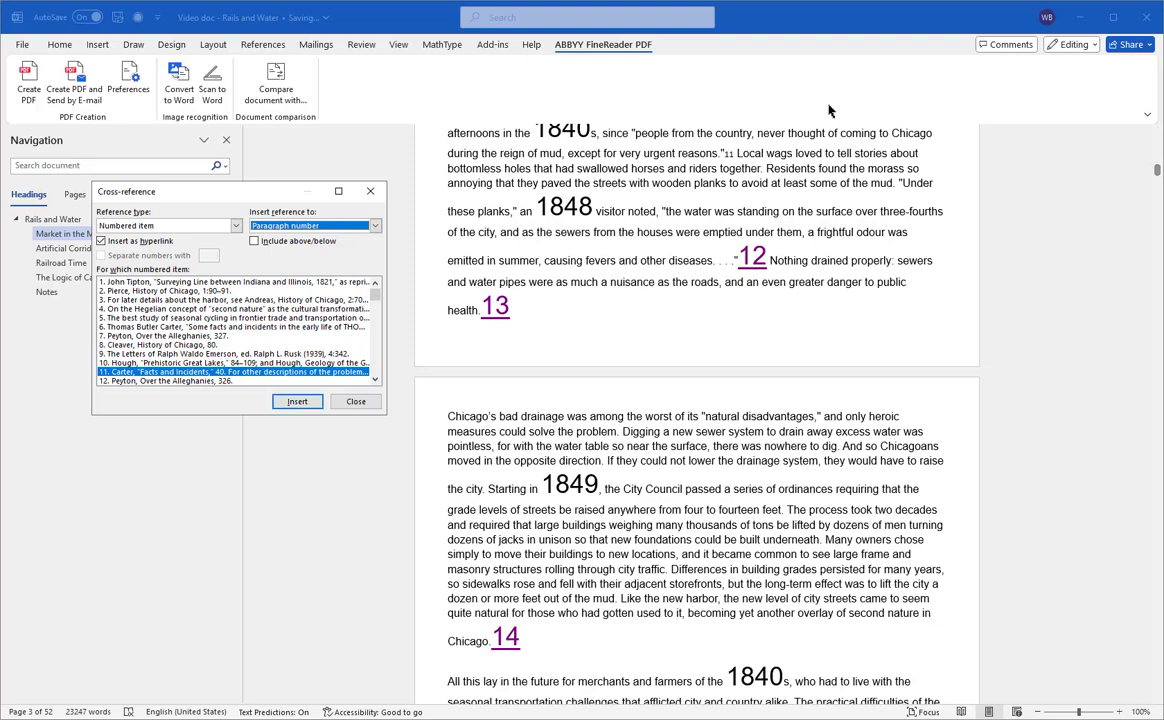
click(728, 157)
ctrl+click(728, 158)
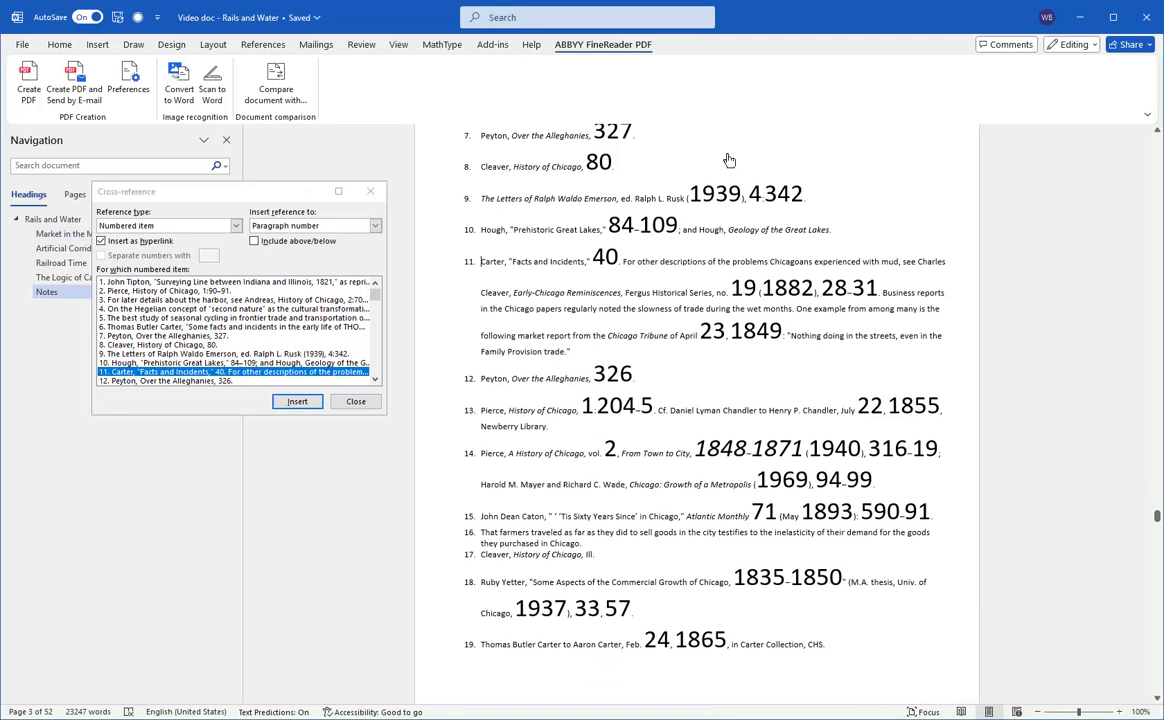